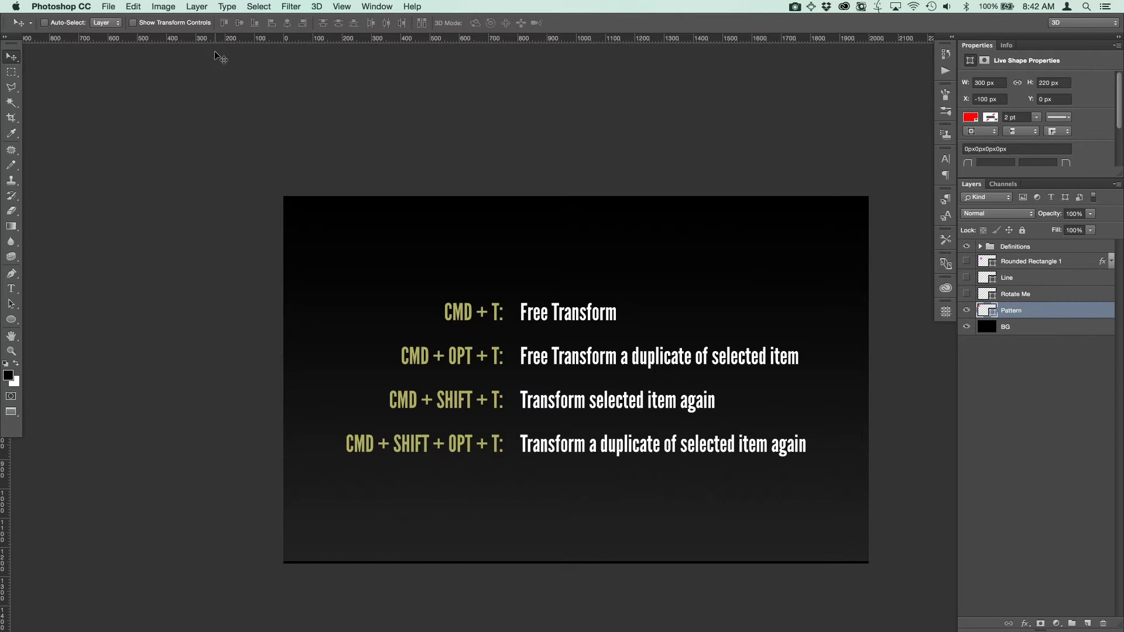
left_click(151, 7)
mouse_move(134, 7)
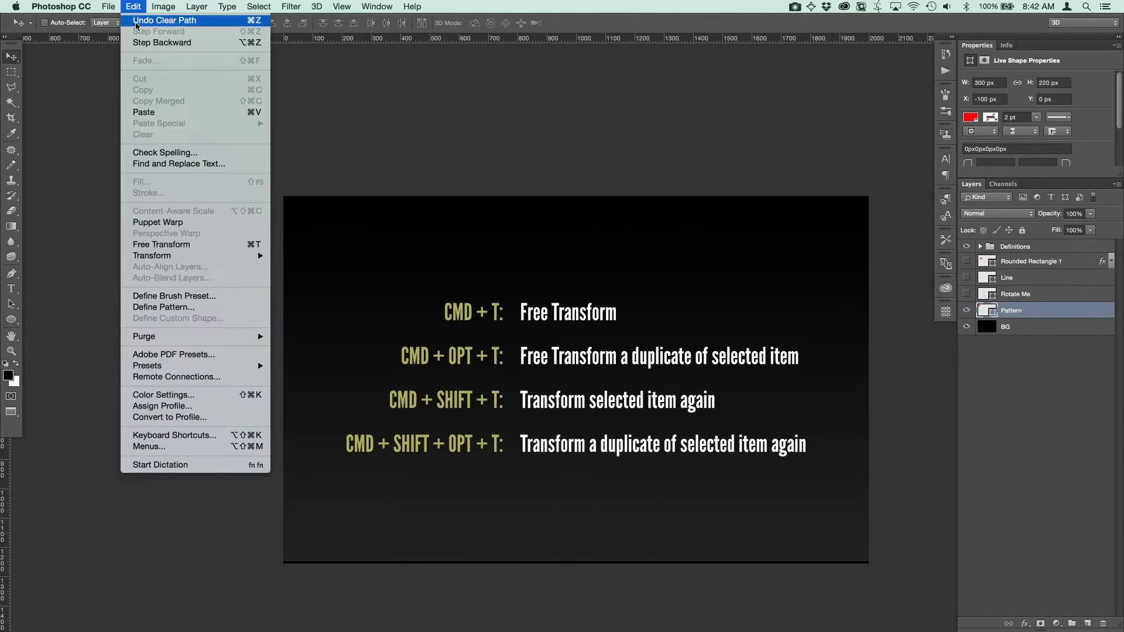
mouse_move(171, 258)
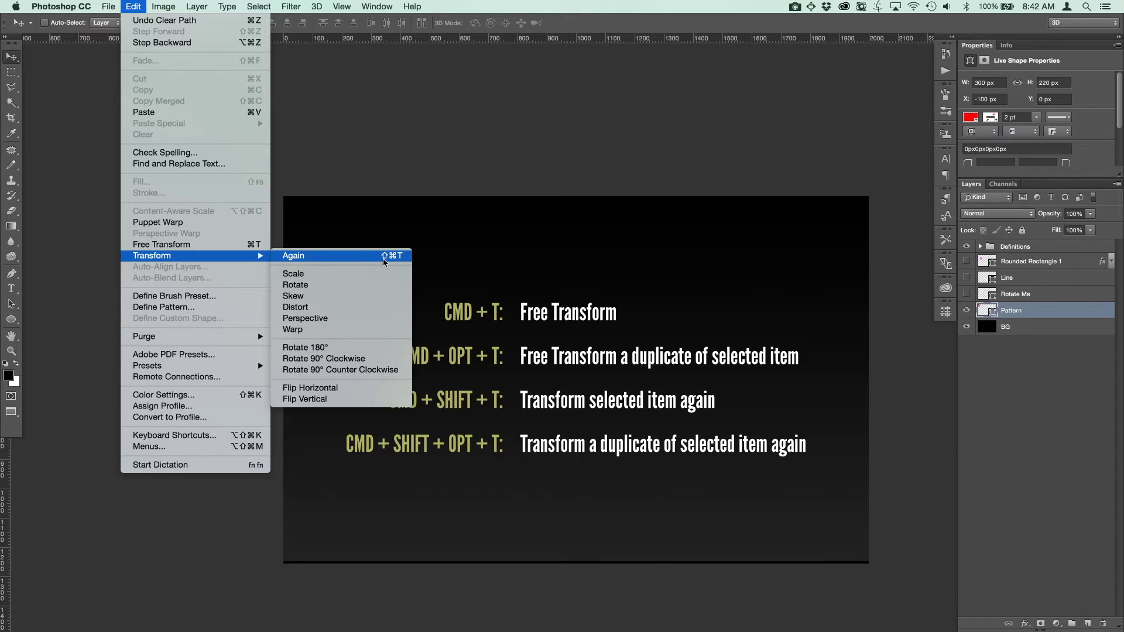
left_click(572, 134)
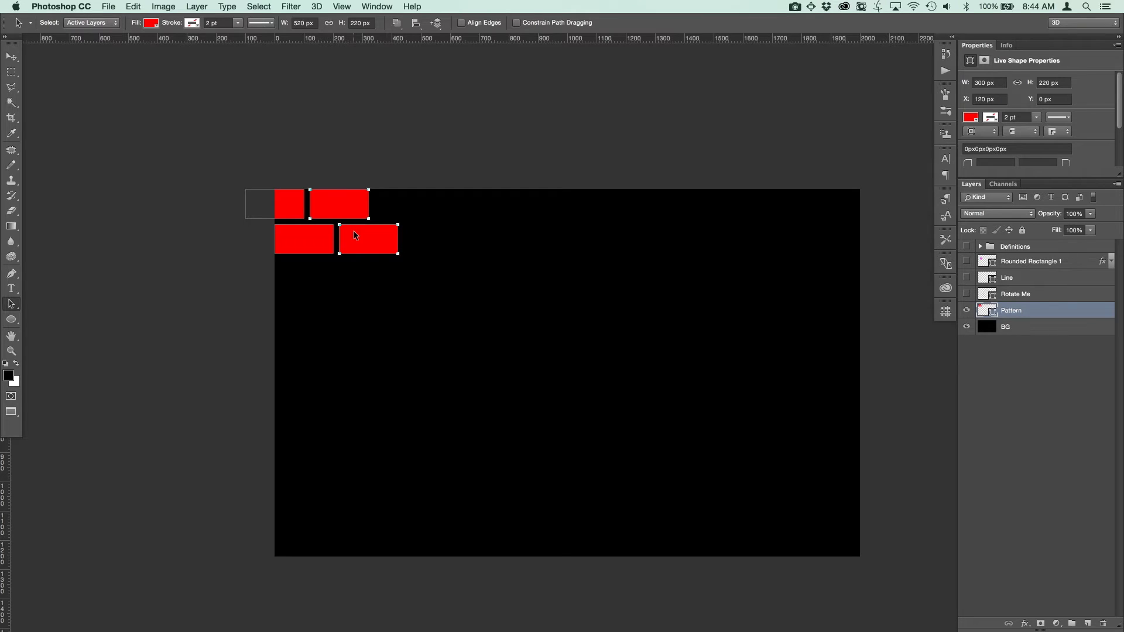
Step: Repeat the last transform on duplicates of the selected pair of red rectangles to extend both rows across the canvas
key("super+shift+t")
key("super+alt+shift+t")
key("super+alt+shift+t")
key("super+alt+shift+t")
key("super+alt+shift+t")
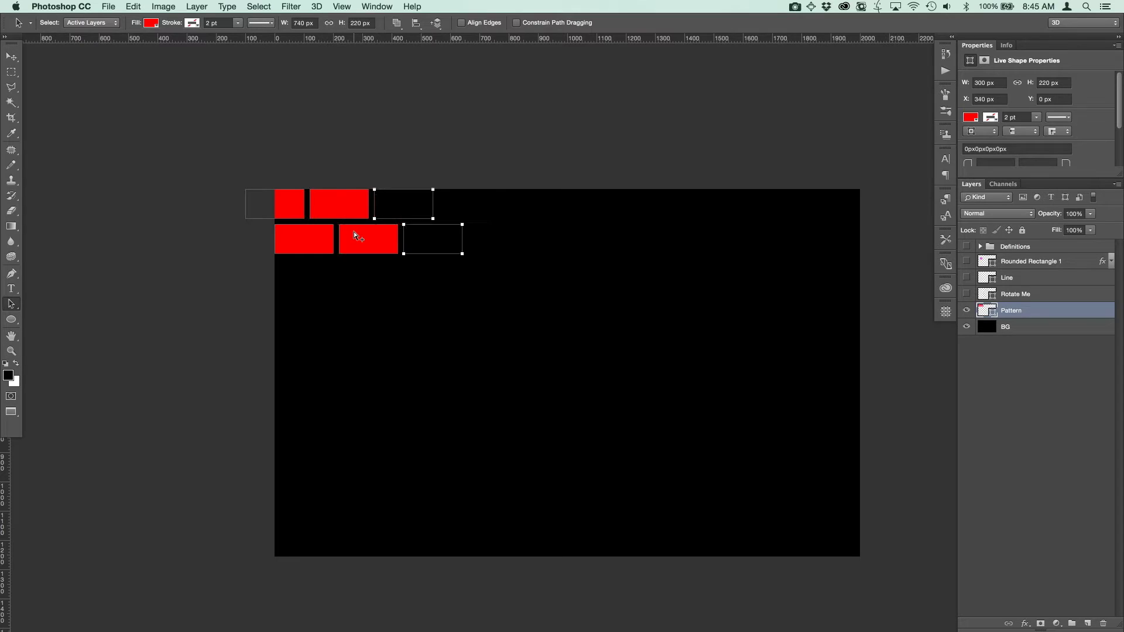
key("super+alt+shift+t")
key("super+alt+shift+t")
key("super+alt+shift+t")
key("super+alt+shift+t")
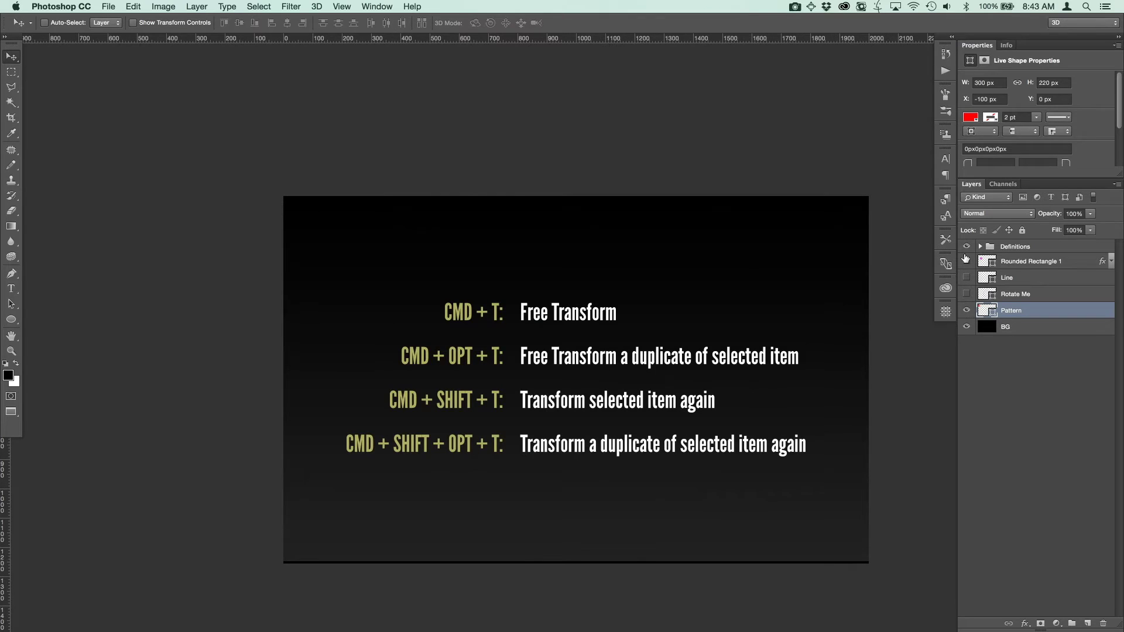
Step: Hide the Definitions group and select both red rectangles in the Pattern layer with the Path Selection tool
left_click(966, 247)
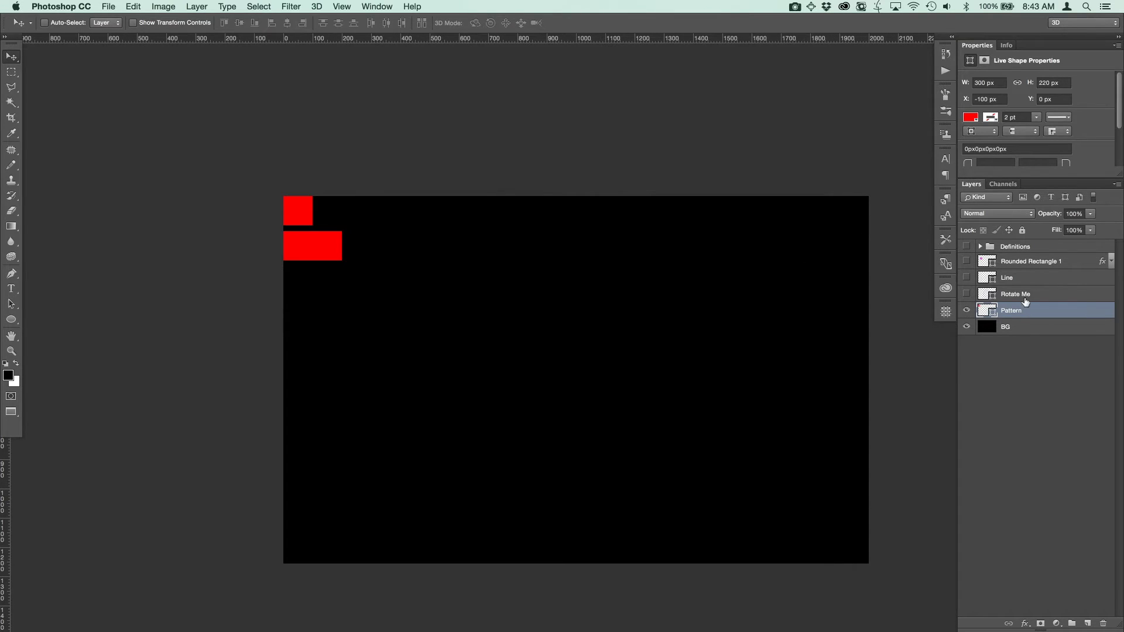
key("a")
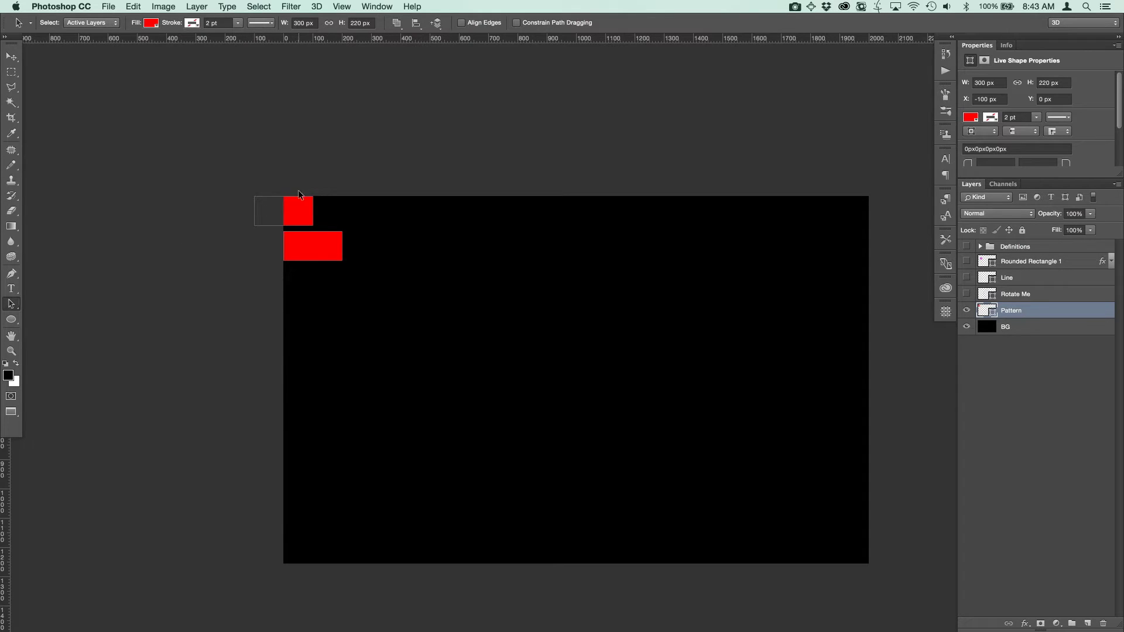
left_click(324, 263)
left_click(369, 181)
left_click(300, 208)
left_click(313, 242, "shift")
Step: Free Transform a duplicate of the two selected red rectangles, moving it 220 px horizontally to the right
key("super+0")
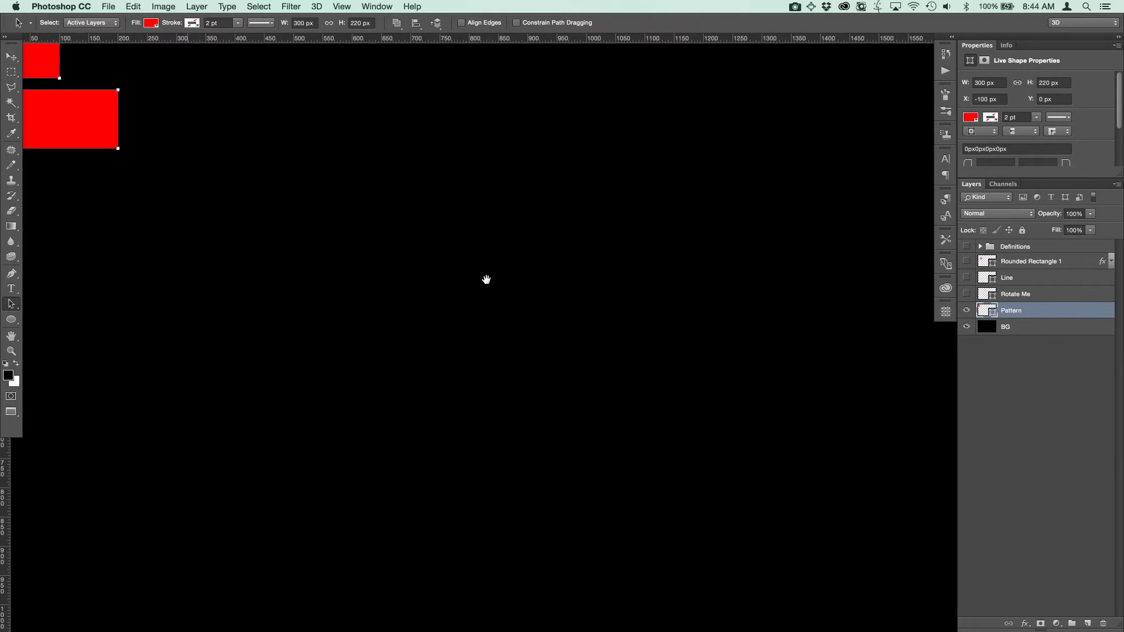
key("super+1")
left_click_drag(473, 278, 469, 279)
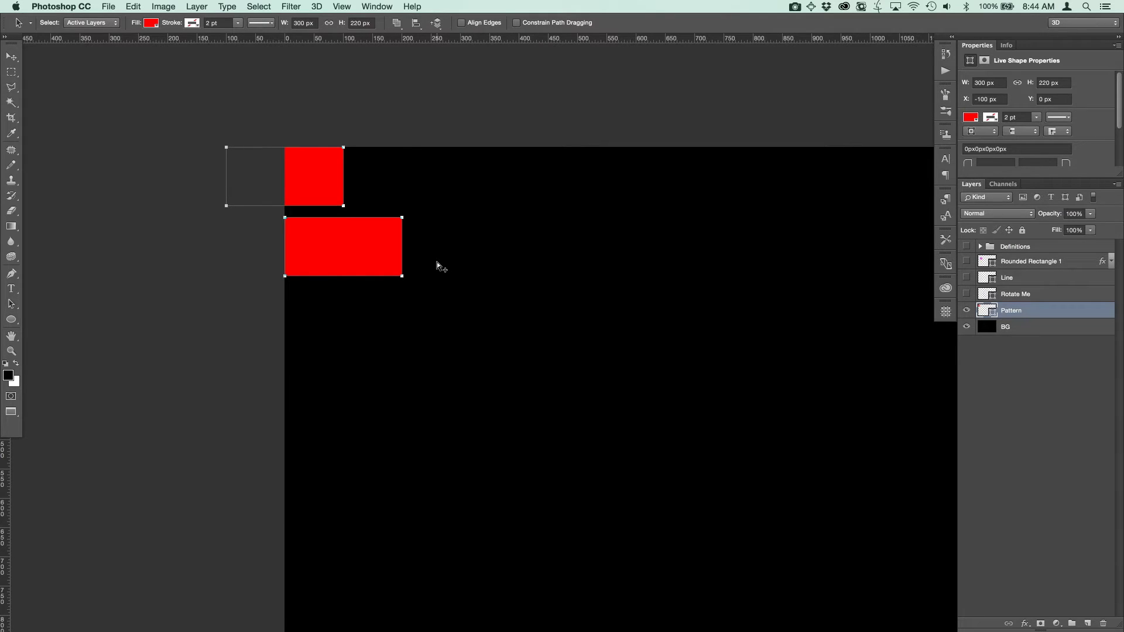
key("super+alt+t")
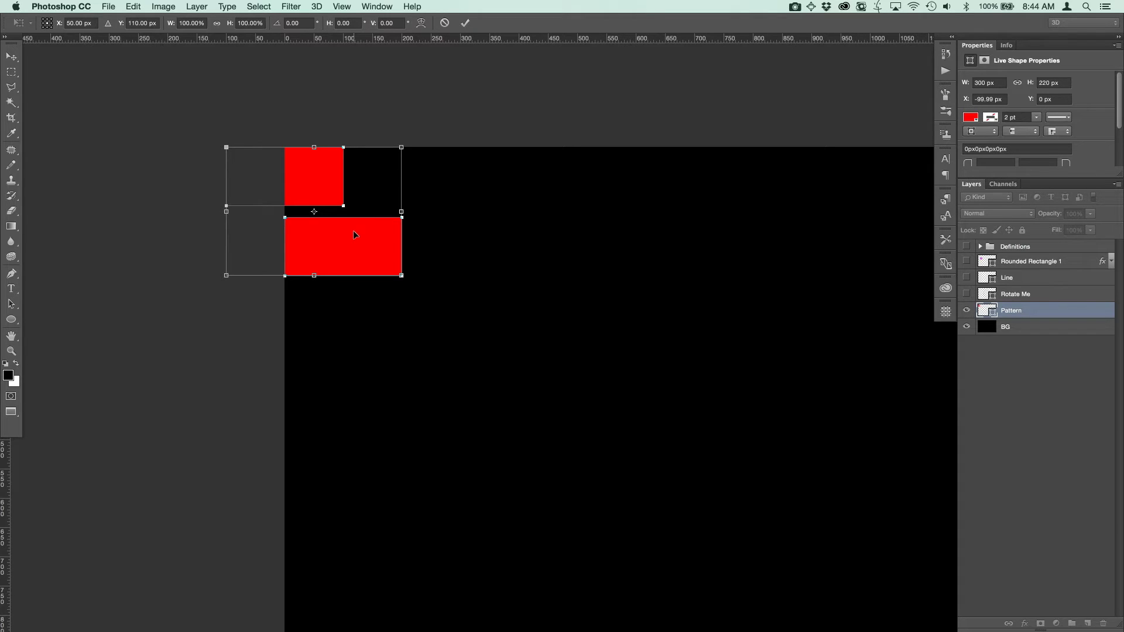
key("shift+Right")
key("shift+Right")
key("shift+Right")
key("shift+Right")
key("shift+Right")
key("shift+Right")
key("shift+Right")
key("shift+Right")
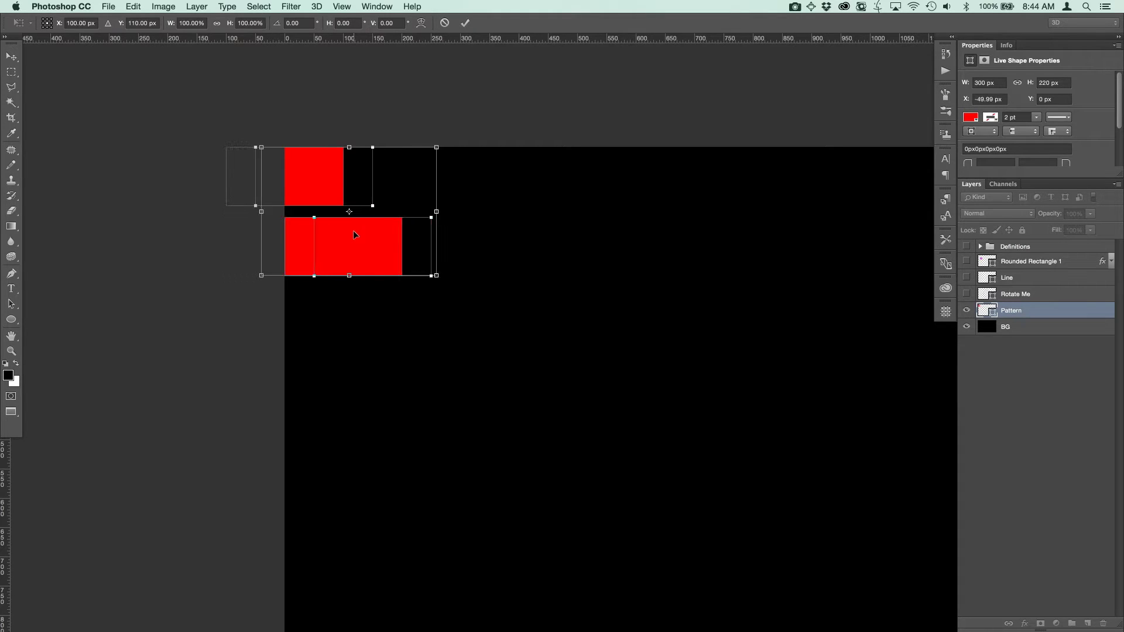
key("shift+Right")
key("shift+Right")
key("shift+Right")
key("shift+Right")
key("shift+Right")
key("shift+Right")
key("shift+Right")
key("shift+Right")
key("shift+Right")
key("shift+Right")
key("shift+Right")
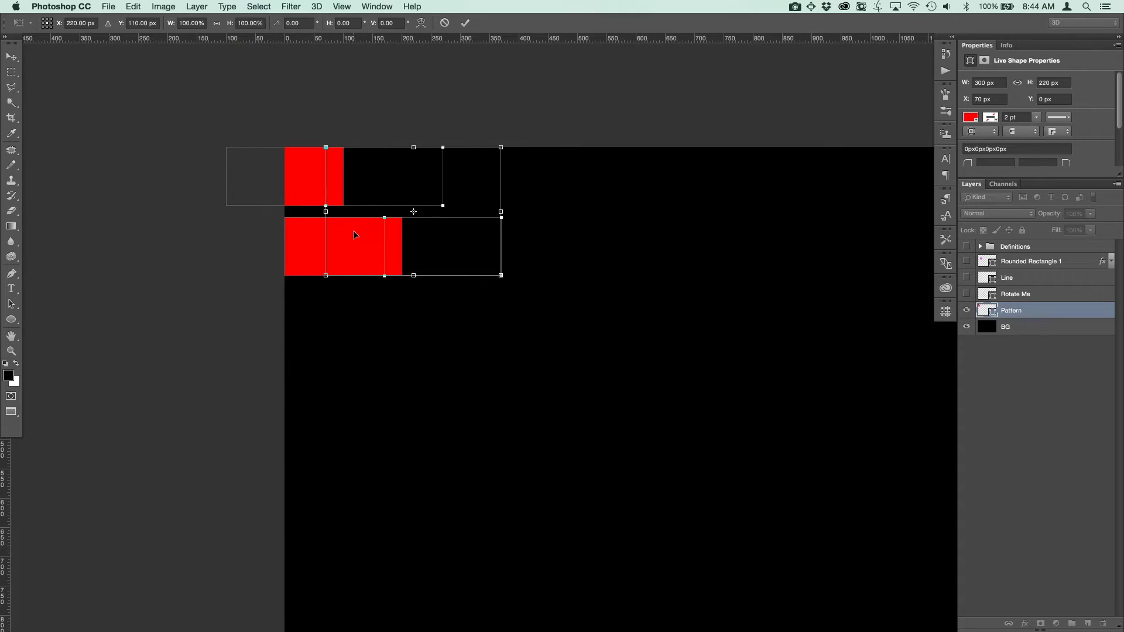
key("shift+Right")
key("shift+Right")
key("shift+Right")
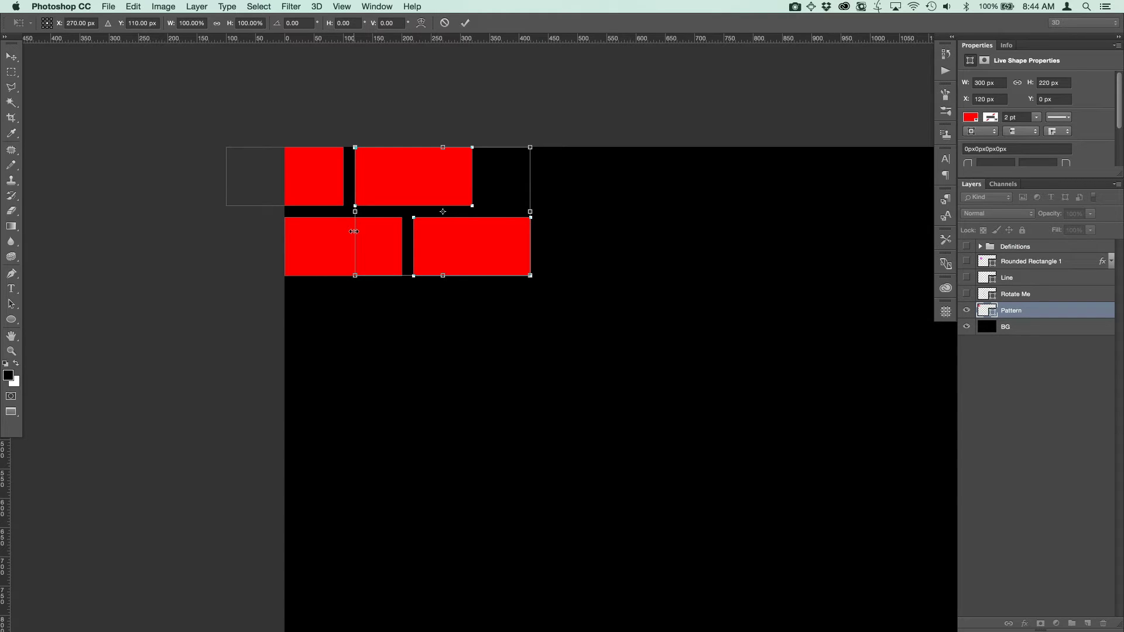
key("Return")
key("a")
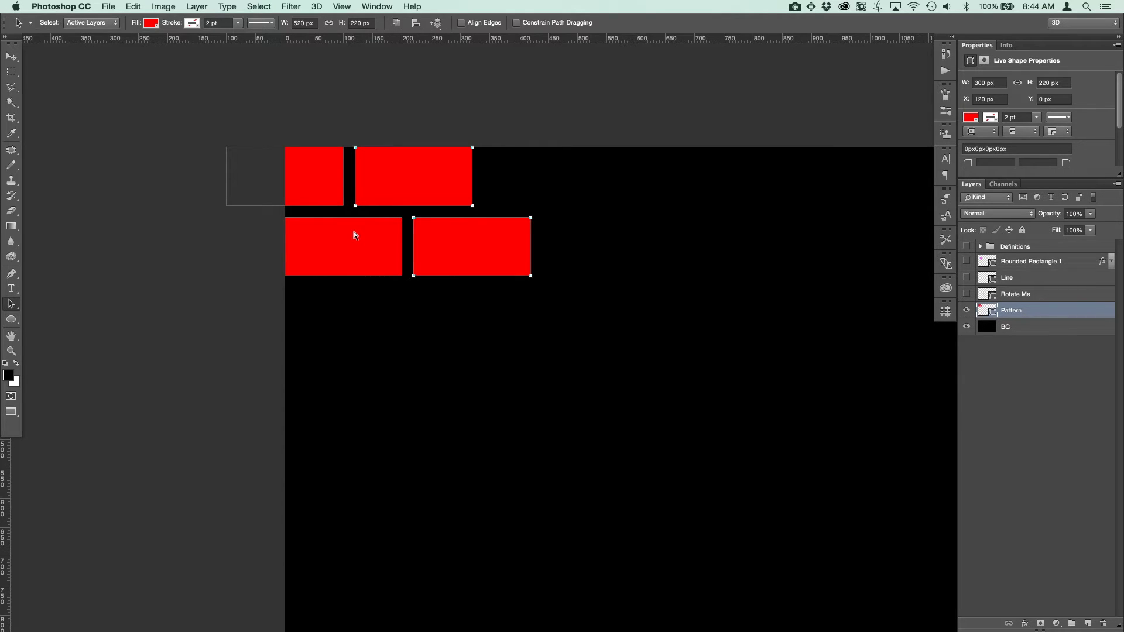
Step: Try repeating the last transform on the selected rectangle pair without duplicating it
key("super+minus")
key("super+minus")
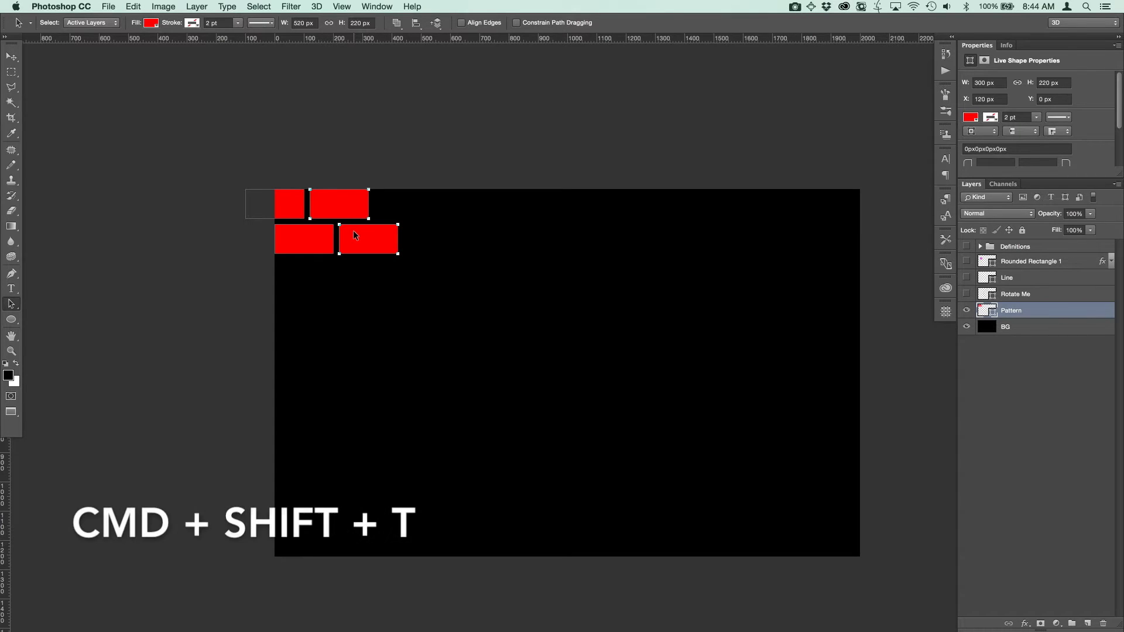
key("super+shift+t")
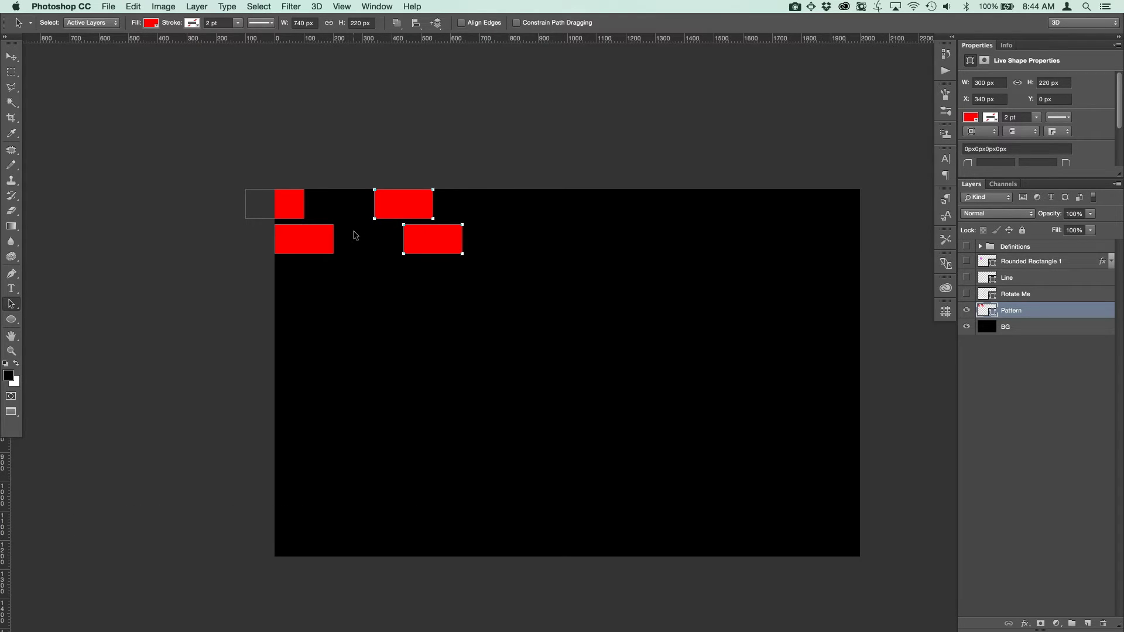
key("super+z")
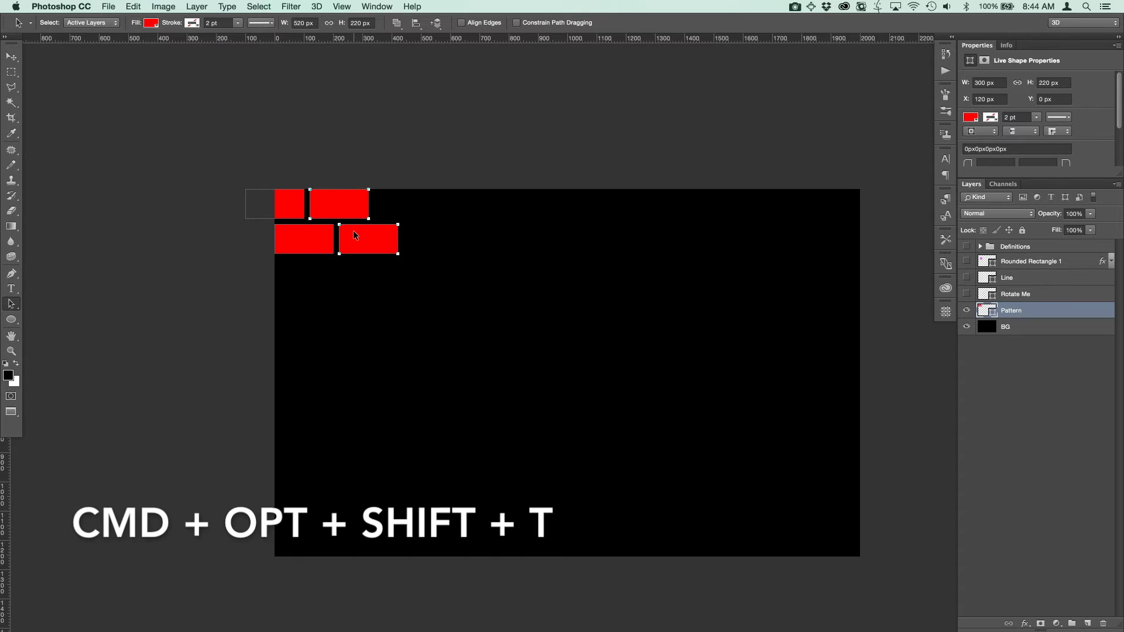
Step: Repeat the transform on a duplicate of the rectangle pair eight times so both brick rows span the canvas width
key("super+alt+shift+t")
key("super+alt+shift+t")
key("super+alt+shift+t")
key("super+alt+shift+t")
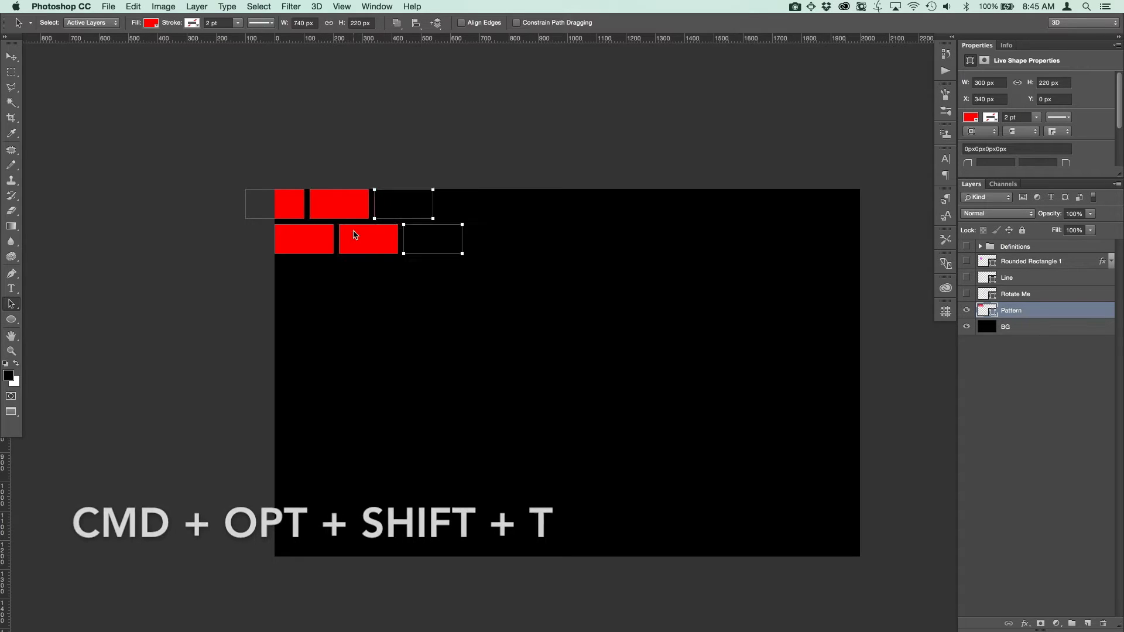
key("super+alt+shift+t")
key("super+alt+shift+t")
key("super+alt+shift+t")
key("super+alt+shift+t")
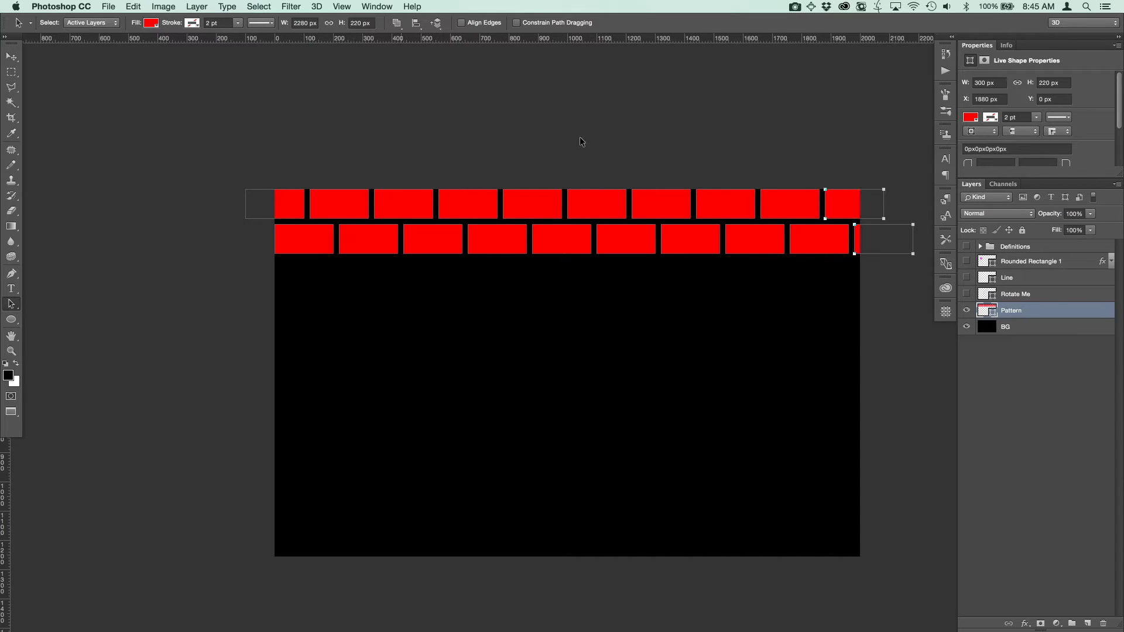
Step: Select all rectangles in both rows and Free Transform a duplicate of them, moving it 240 px down
left_click_drag(894, 164, 253, 243)
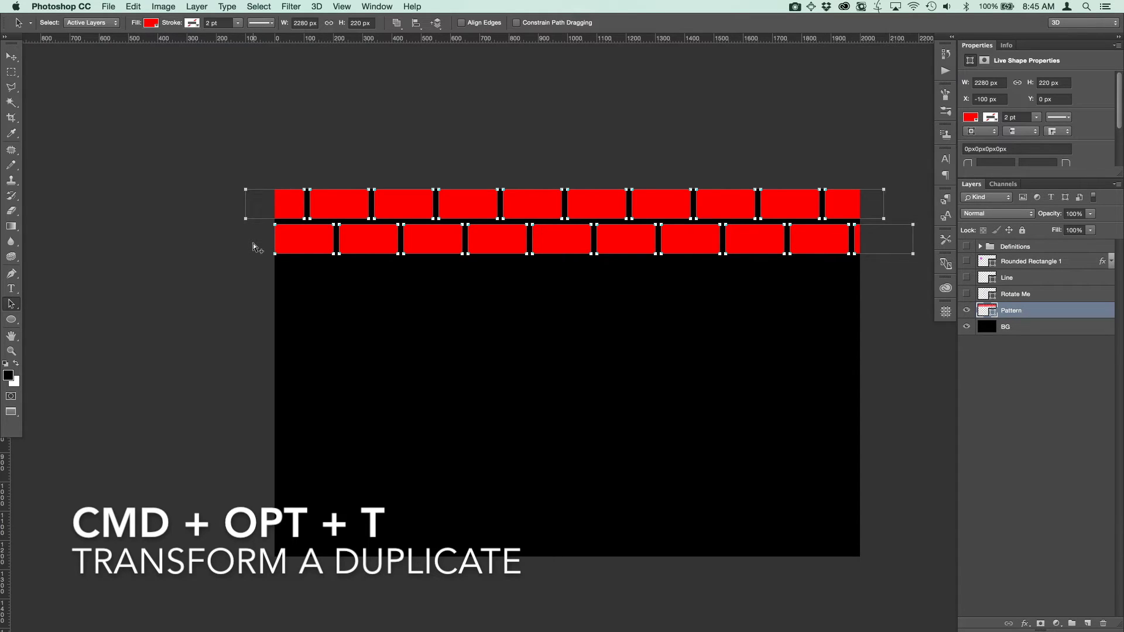
key("super+alt+t")
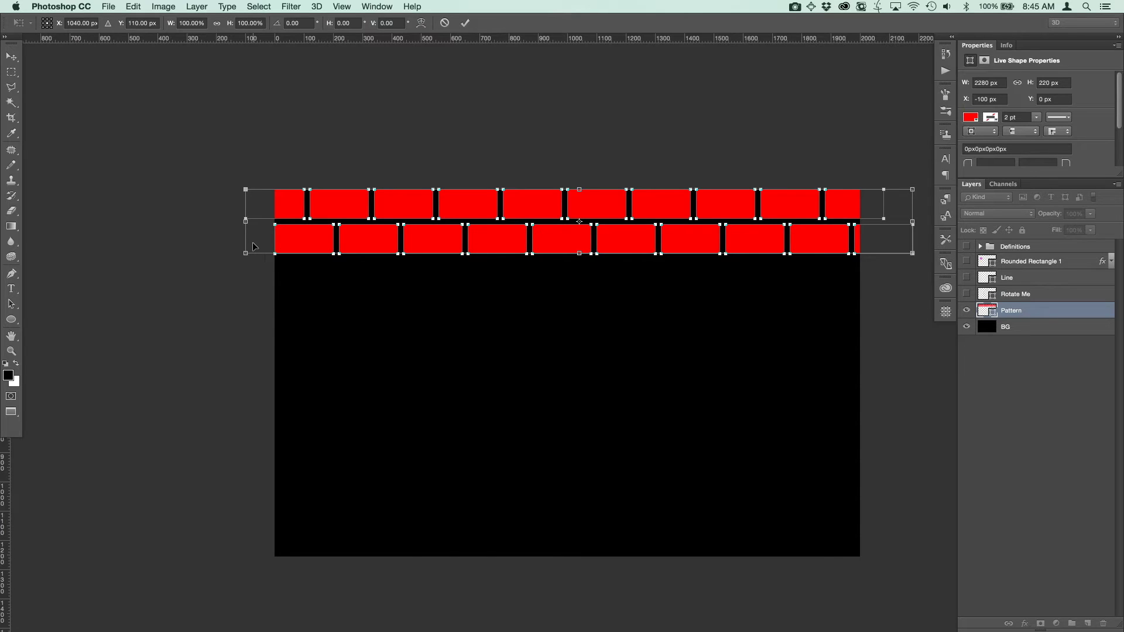
key("shift+Down")
key("shift+Down")
key("shift+Down")
key("shift+Down")
key("shift+Down")
key("shift+Down")
key("shift+Down")
key("shift+Down")
key("shift+Down")
key("shift+Down")
key("shift+Down")
key("shift+Down")
key("shift+Down")
key("shift+Down")
key("shift+Down")
key("shift+Down")
key("shift+Down")
key("shift+Down")
key("shift+Down")
key("shift+Down")
key("shift+Down")
key("shift+Down")
key("shift+Down")
key("shift+Down")
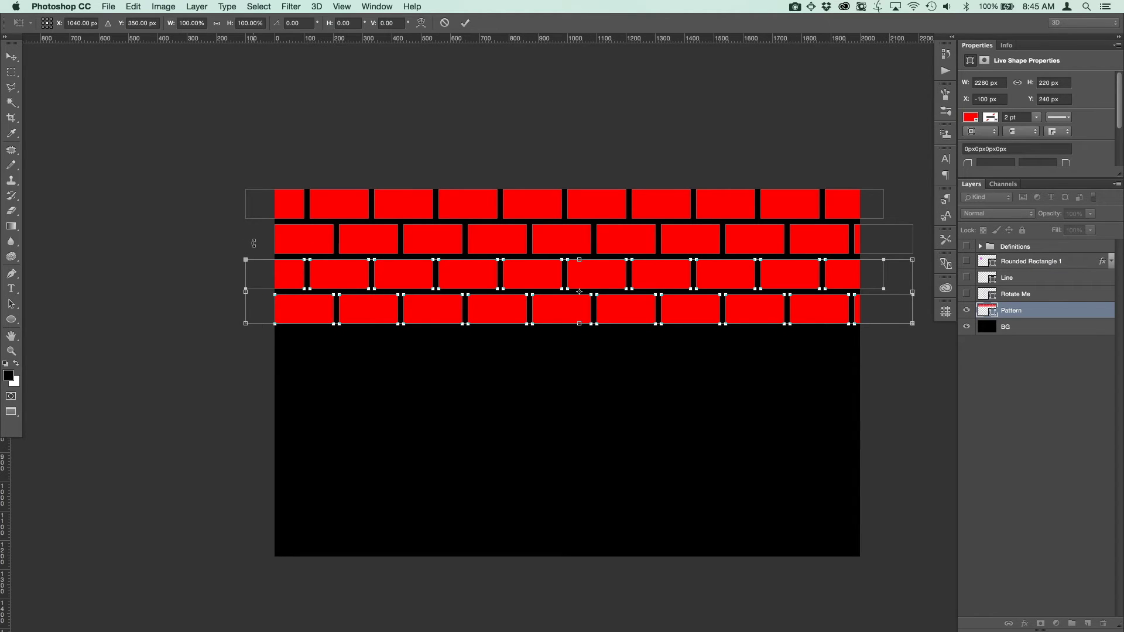
key("Return")
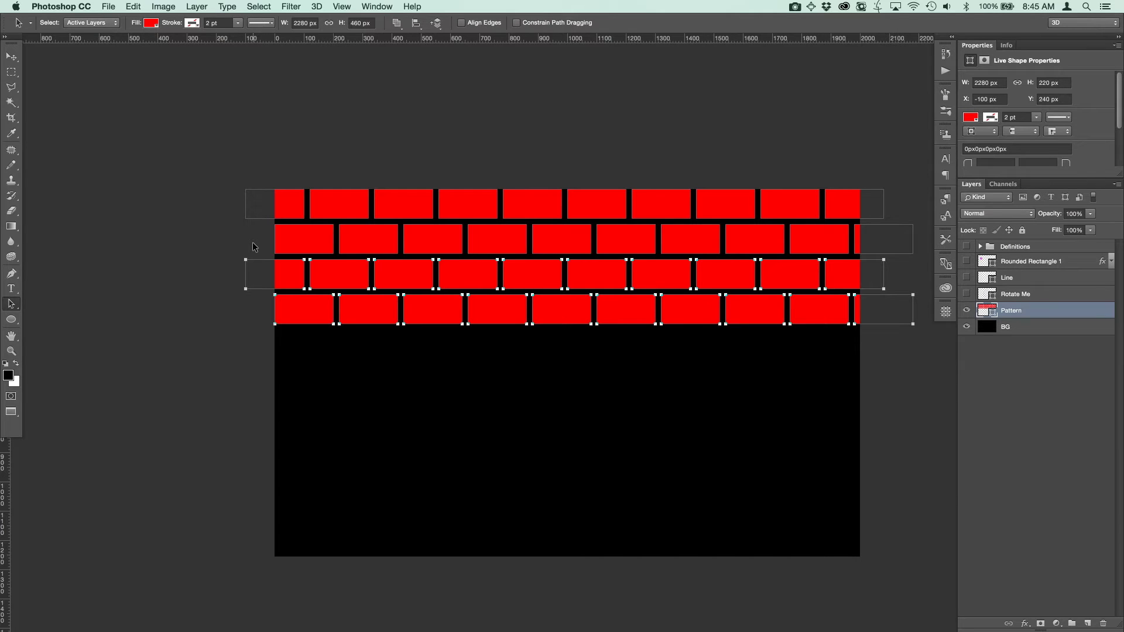
Step: Repeat the transform on a duplicate of the two brick rows four times to fill the canvas height, and deselect the paths
key("super+shift+t")
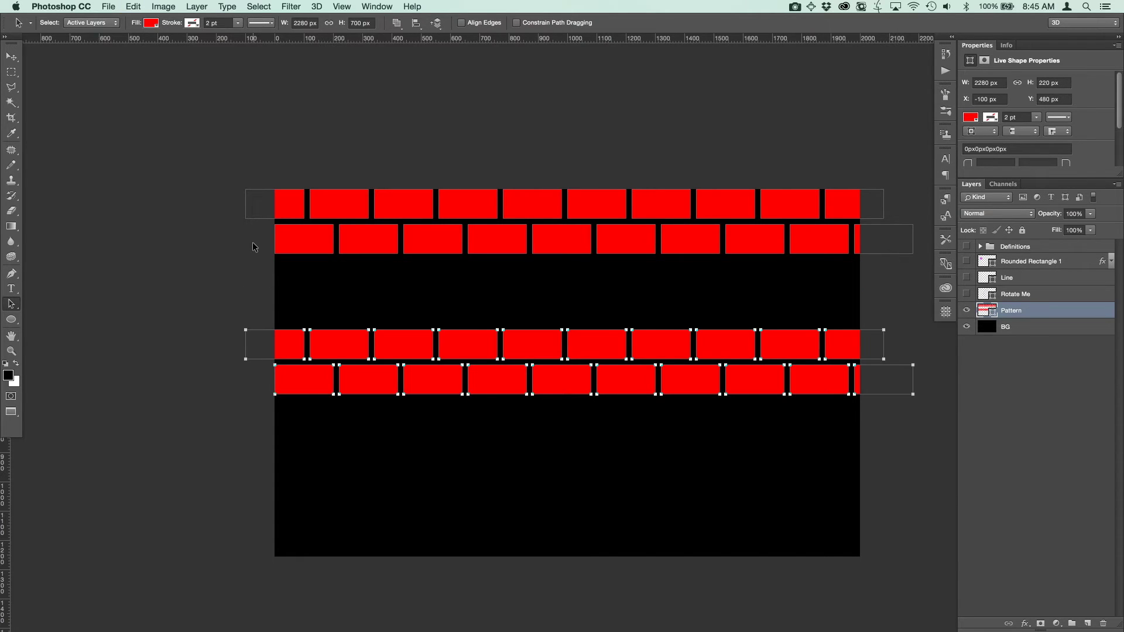
key("super+z")
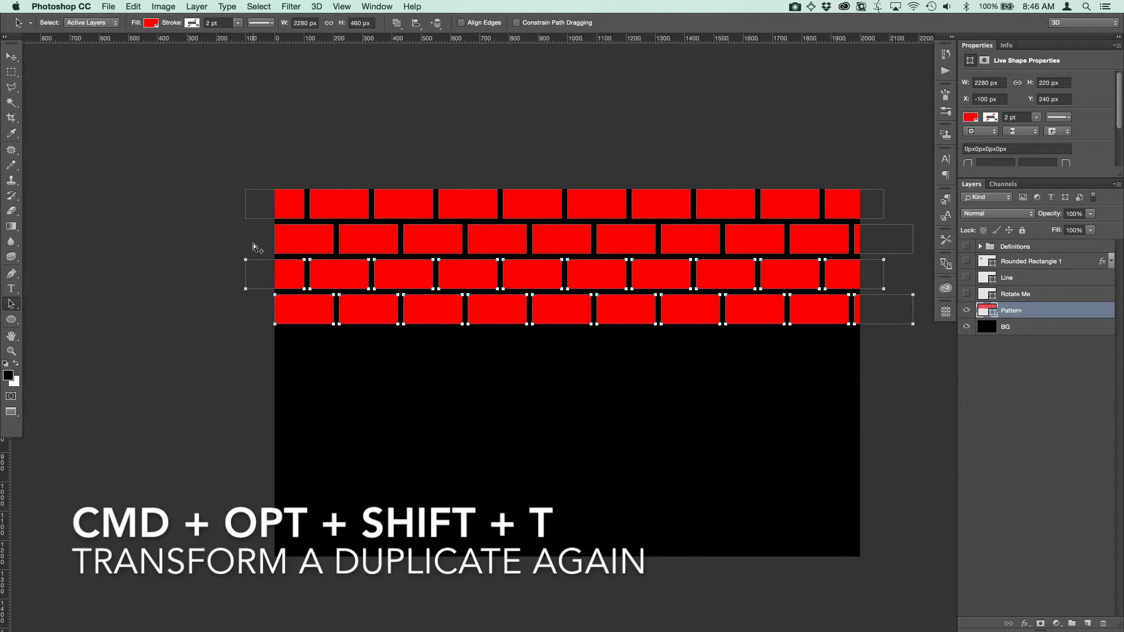
key("super+alt+shift+t")
key("super+alt+shift+t")
key("super+alt+shift+t")
key("super+alt+shift+t")
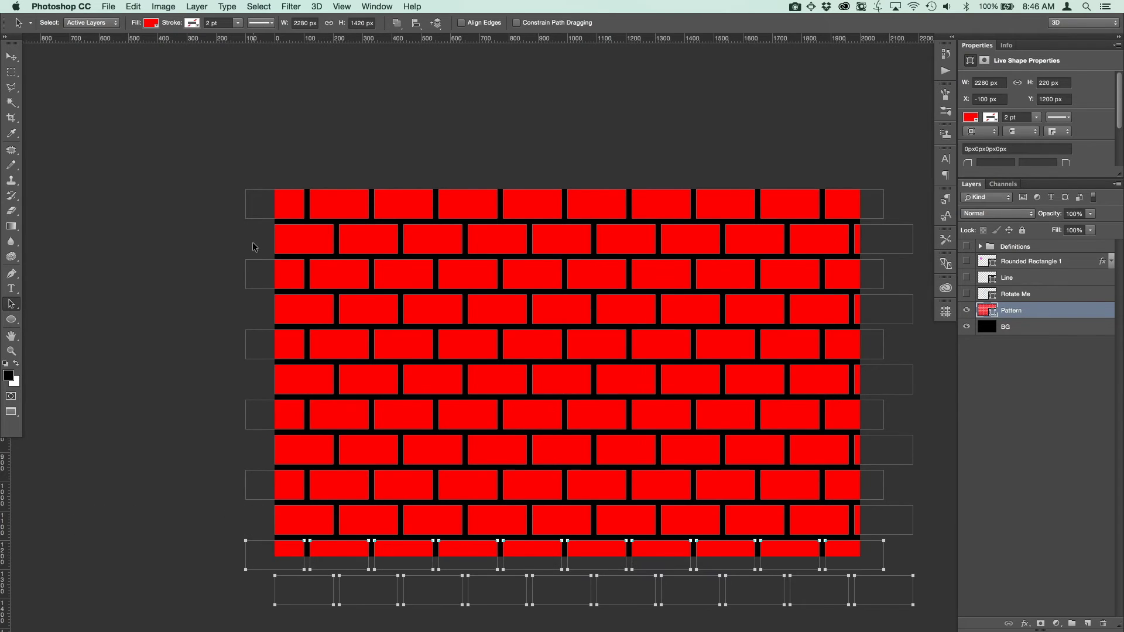
left_click(554, 168)
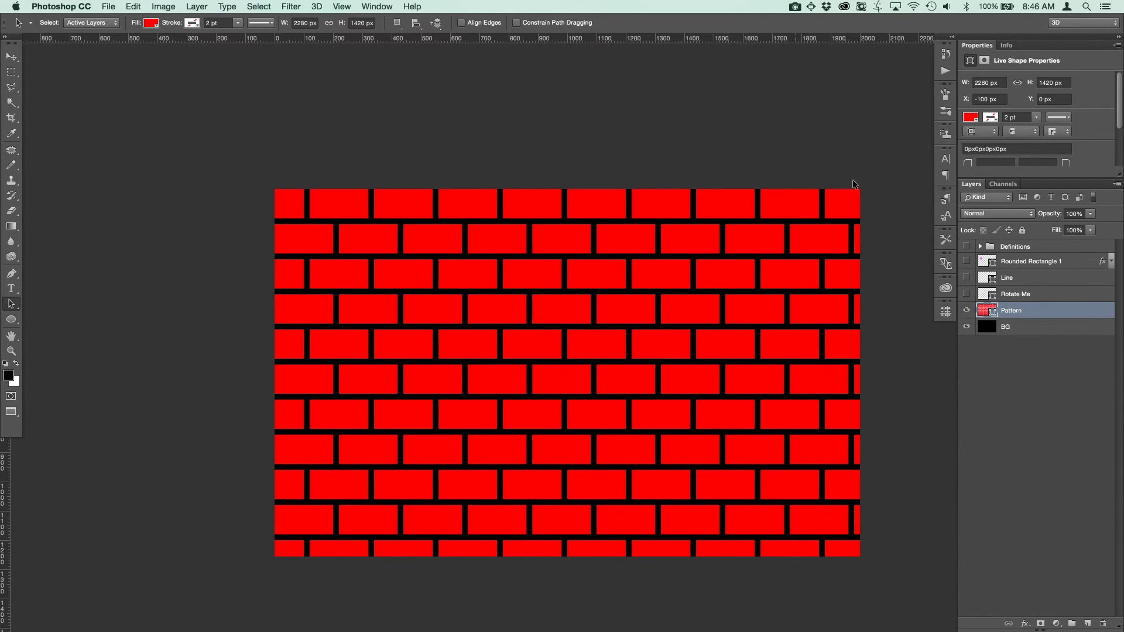
Step: Hide the Pattern layer and show the Rotate Me layer
left_click(966, 310)
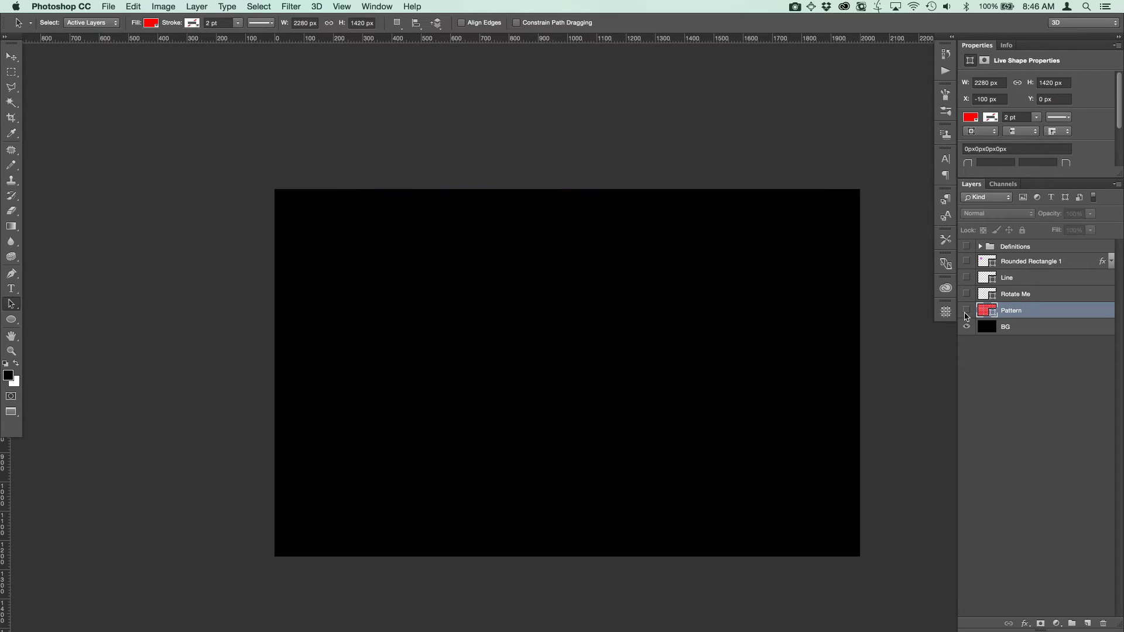
left_click(966, 294)
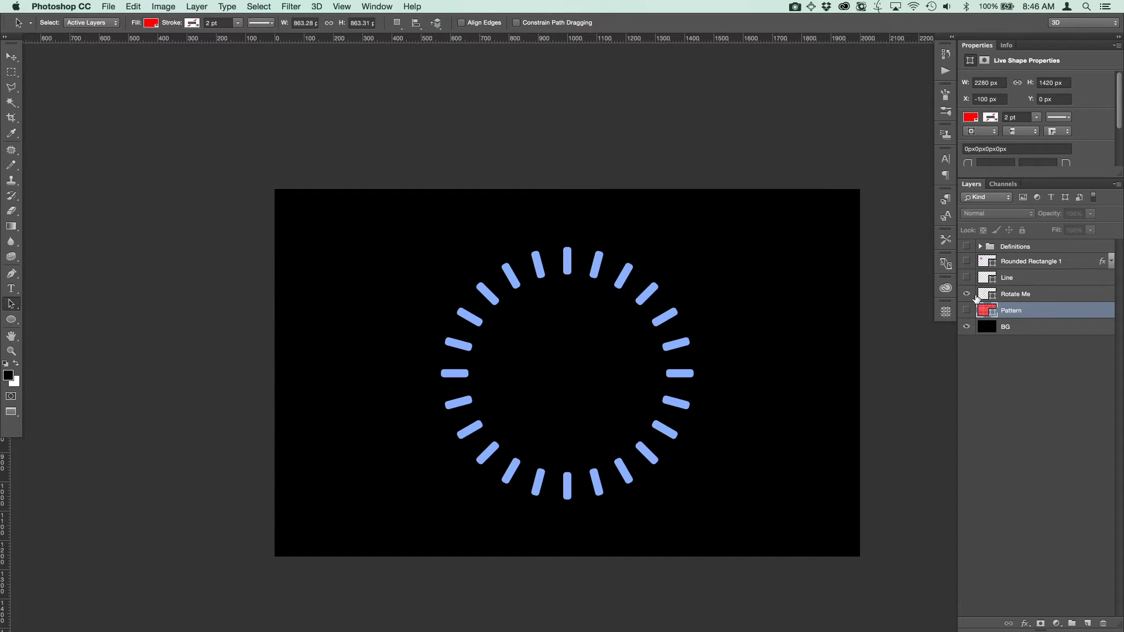
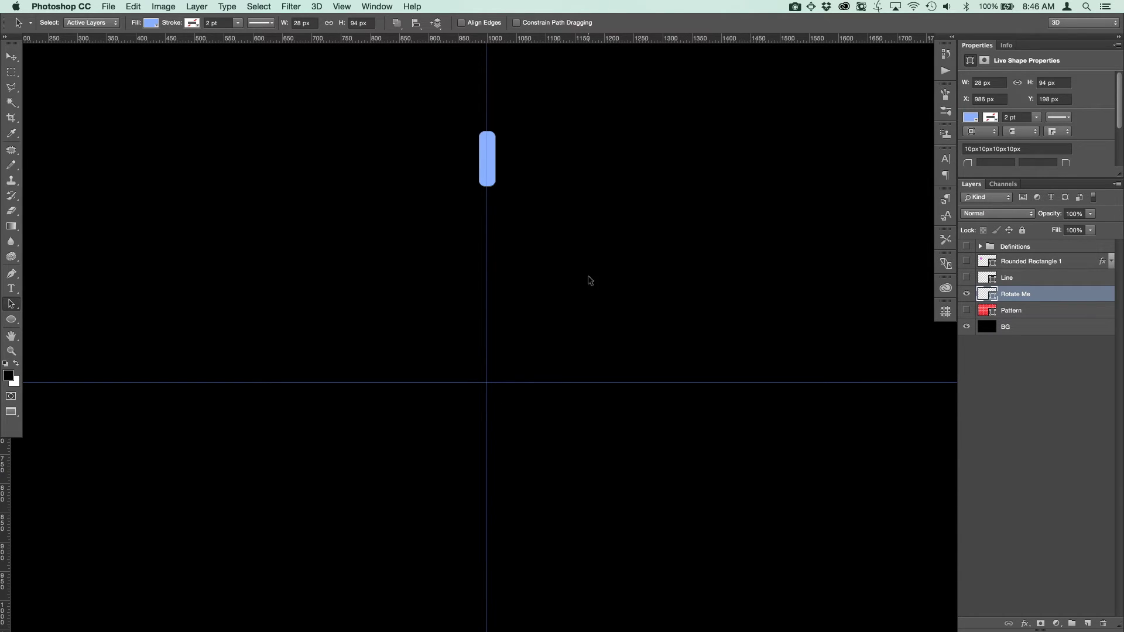
Step: Start a Free Transform on a duplicate of the blue rounded bar and place its anchor point at the guides' intersection
left_click(488, 145)
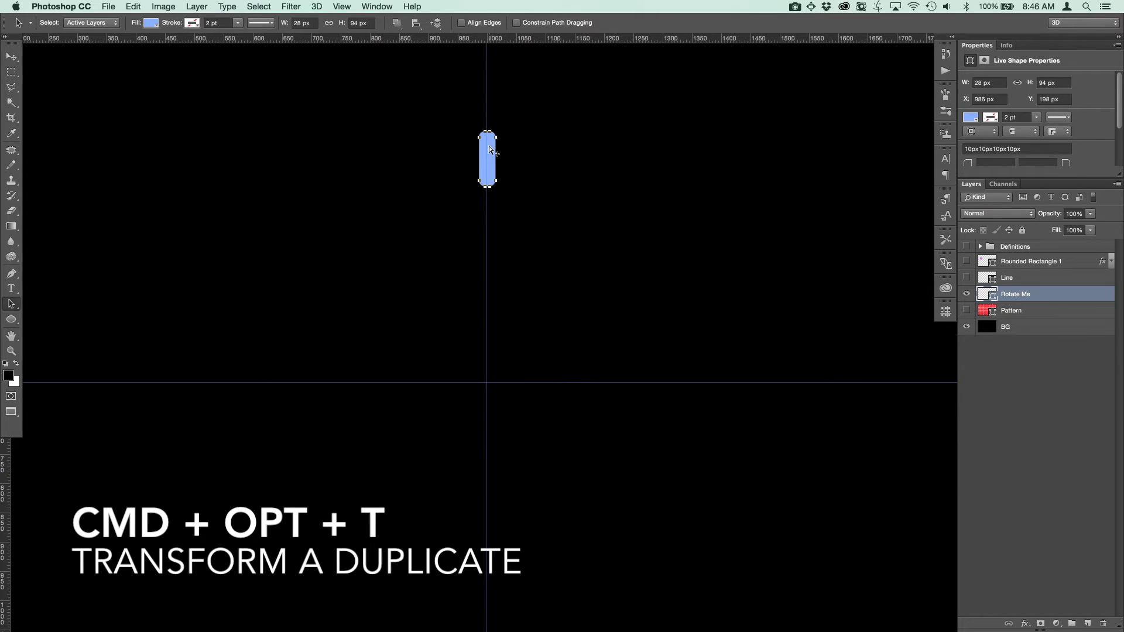
key("super+alt+t")
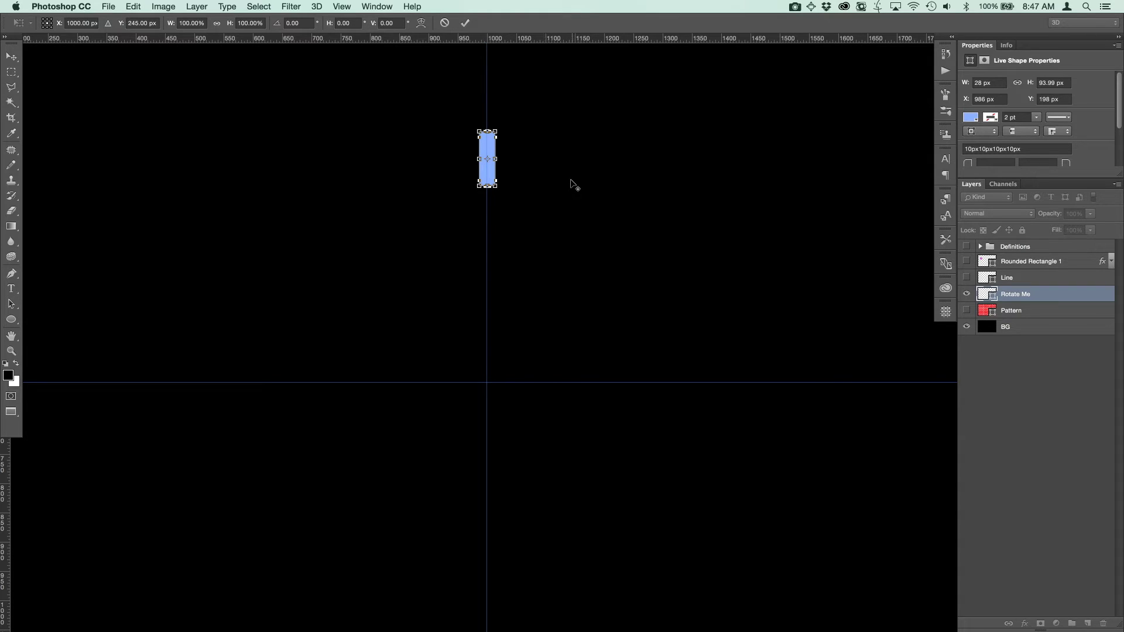
left_click(596, 208, "alt")
left_click(711, 202, "alt")
left_click(589, 297, "alt")
left_click(751, 229, "alt")
left_click(677, 308, "alt")
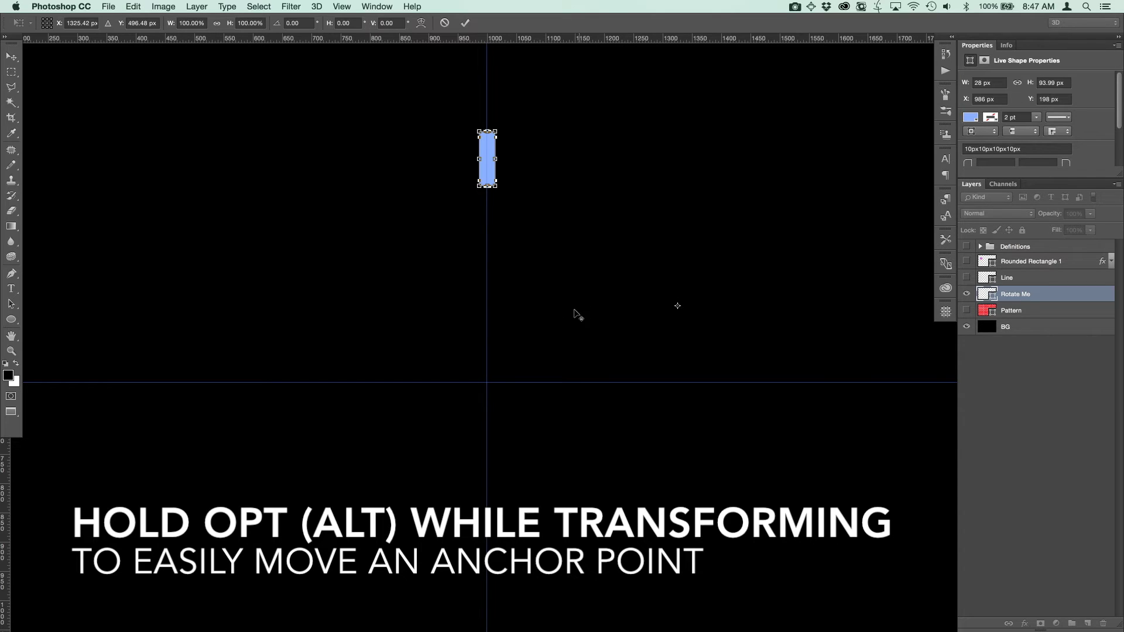
left_click(547, 339, "alt")
left_click(354, 325, "alt")
left_click(276, 407, "alt")
left_click(529, 342, "alt")
left_click(487, 383, "alt")
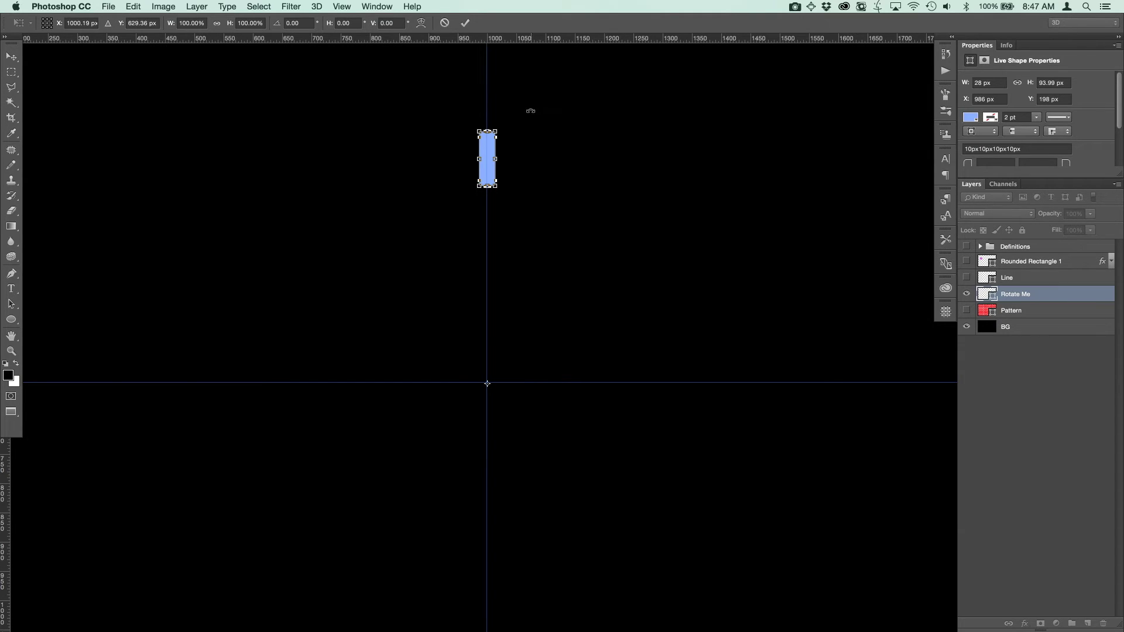
Step: Rotate the duplicate bar 15° clockwise about the guides' intersection and repeat the transform on further duplicates to form a full ring
left_click_drag(534, 109, 593, 169)
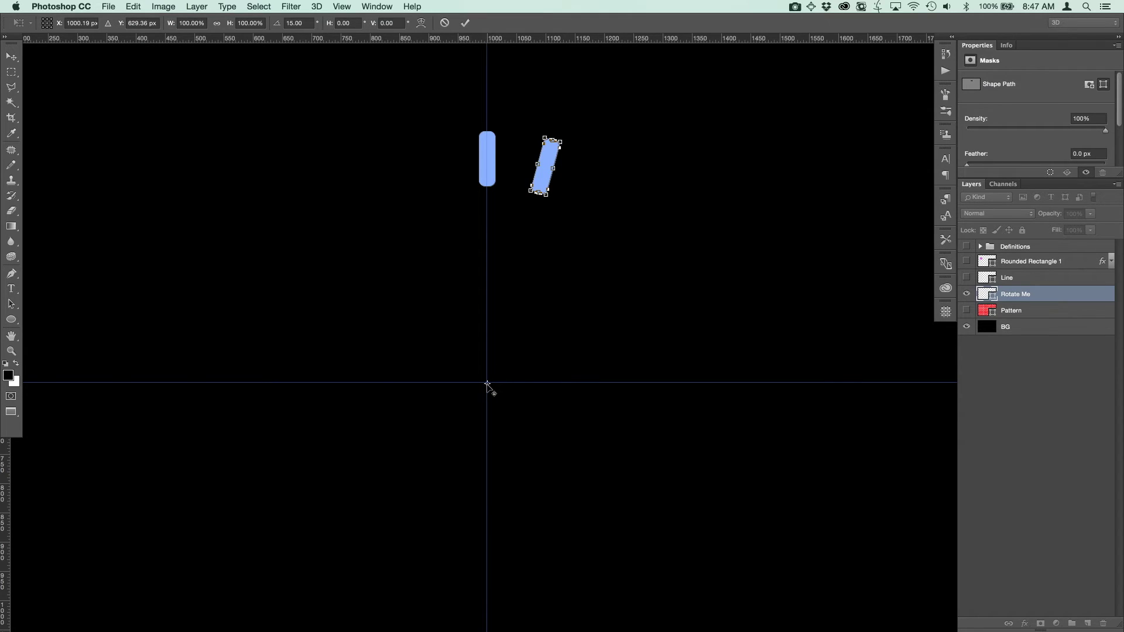
key("Return")
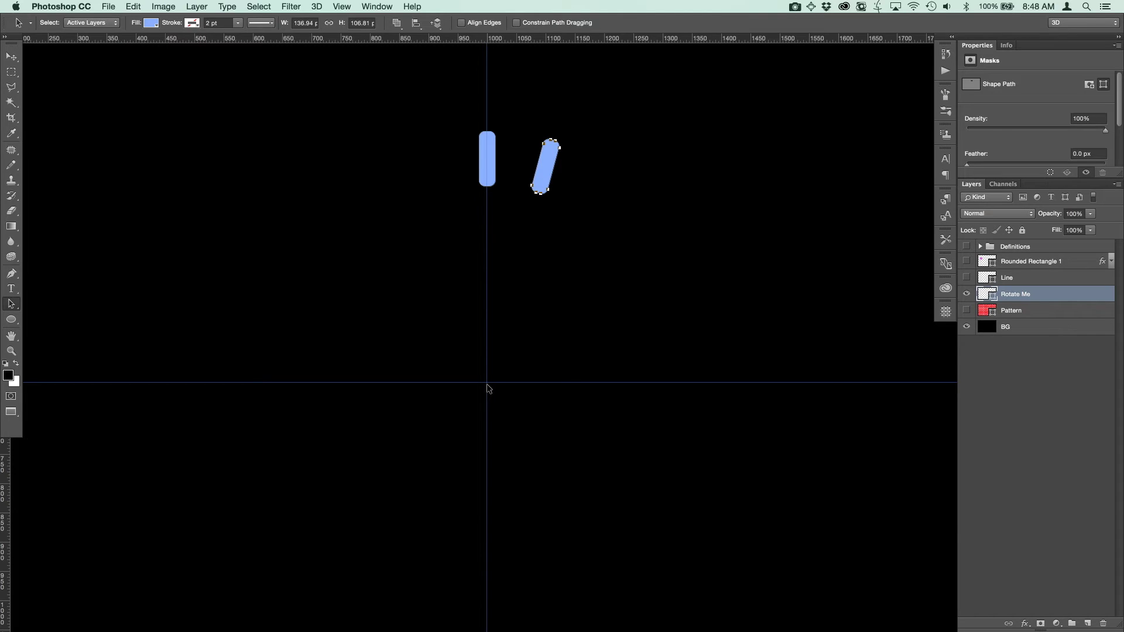
key("super+alt+shift+t")
key("super+alt+shift+t")
key("super+alt+shift+t")
key("super+alt+shift+t")
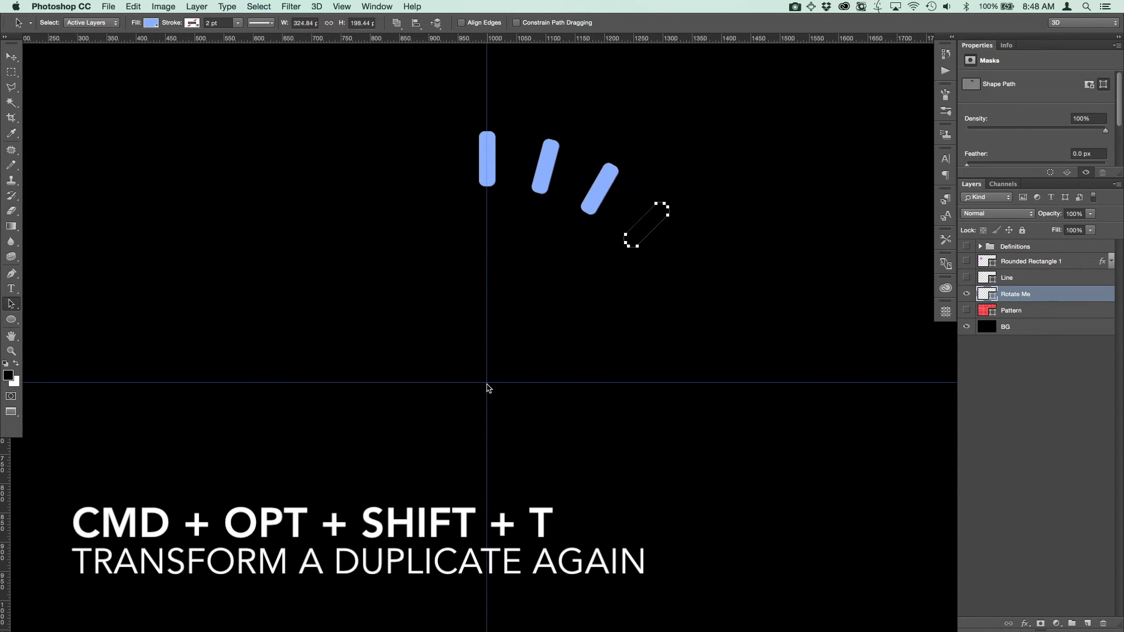
key("super+alt+shift+t")
key("super+alt+shift+t")
key("super+alt+shift+t")
key("super+alt+shift+t")
key("super+alt+shift+t")
key("super+alt+shift+t")
key("super+alt+shift+t")
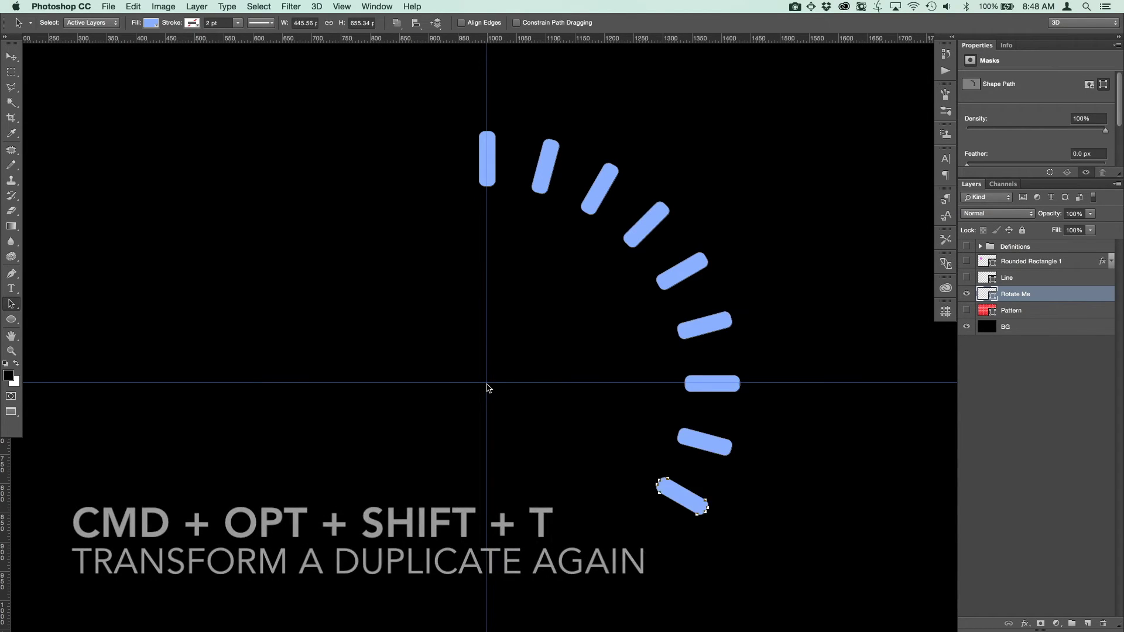
key("super+alt+shift+t")
key("super+alt+shift+t")
key("super+alt+shift+t")
key("super+alt+shift+t")
key("super+alt+shift+t")
key("super+alt+shift+t")
key("super+alt+shift+t")
key("super+alt+shift+t")
key("super+alt+shift+t")
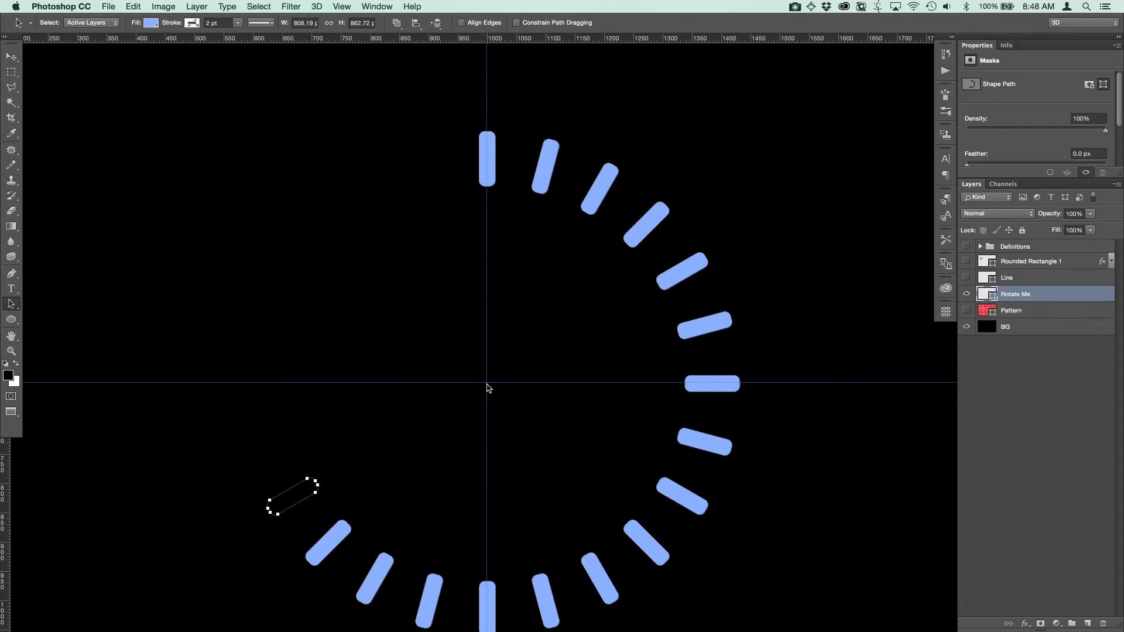
key("super+alt+shift+t")
key("super+alt+shift+t")
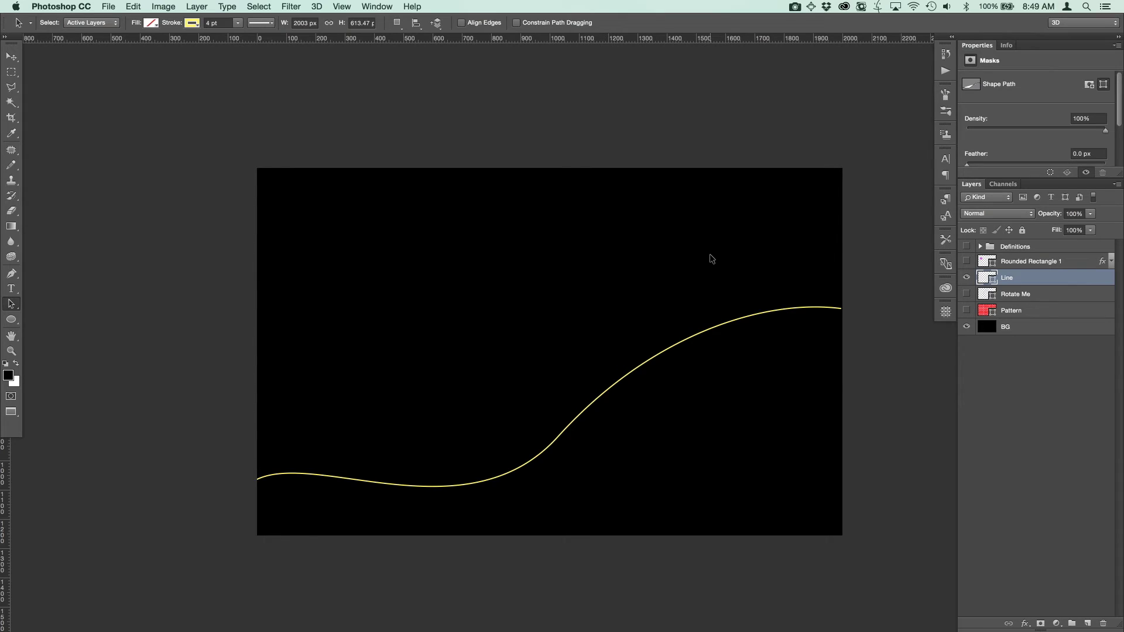
Step: Try to Free Transform a duplicate of the yellow line's path with its anchor point moved above the curve
left_click(739, 320)
key("ctrl+t")
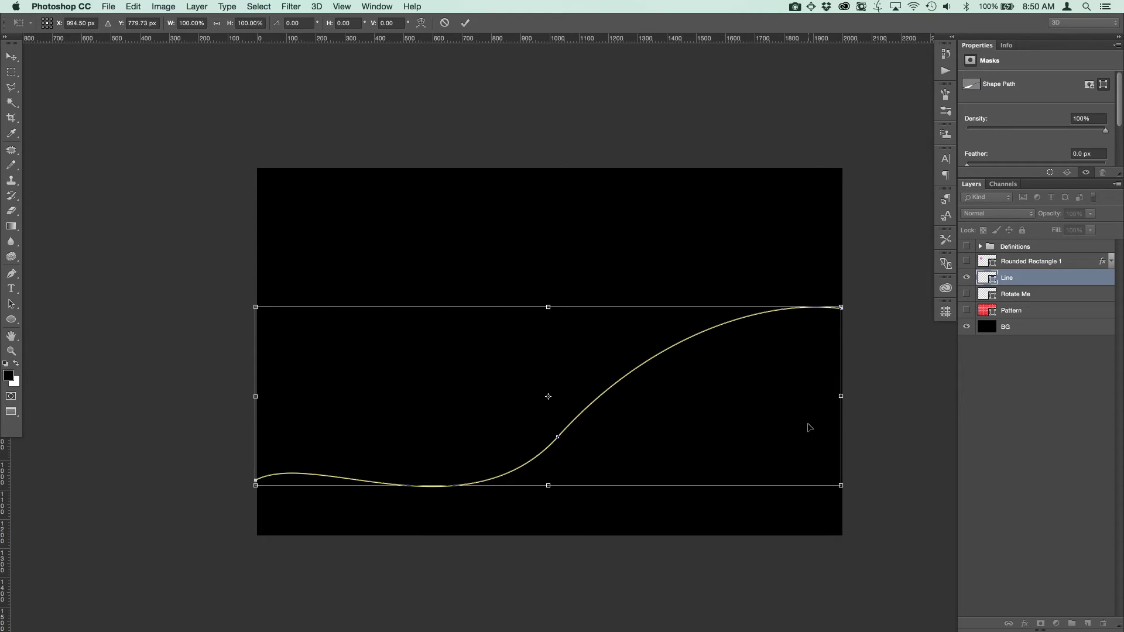
left_click(14, 305)
left_click(602, 297, "alt")
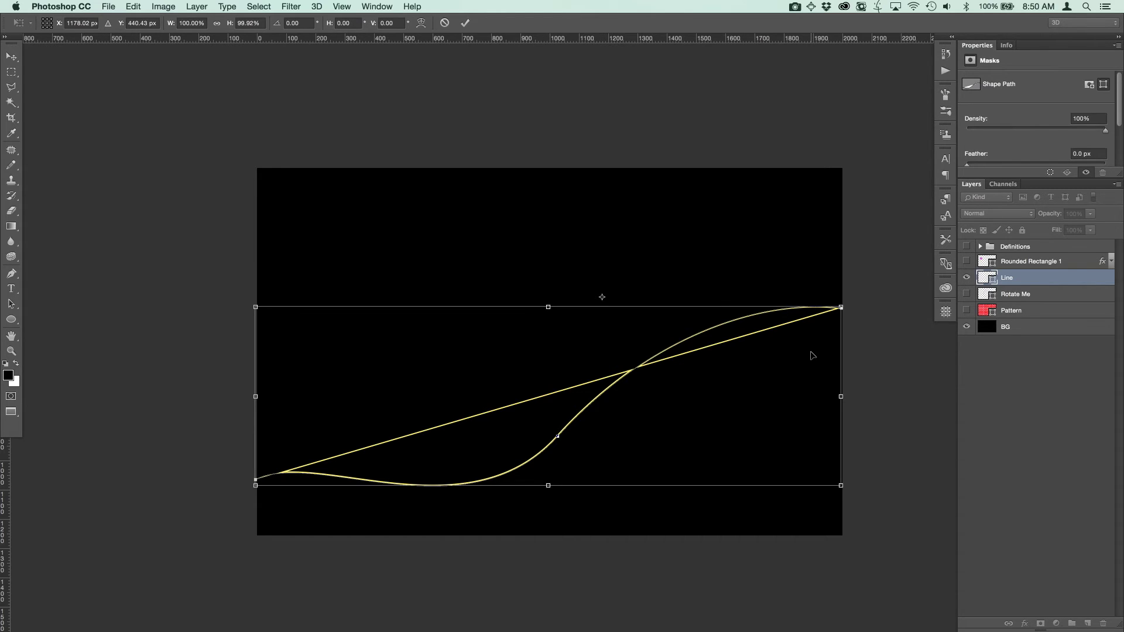
key("Return")
key("a")
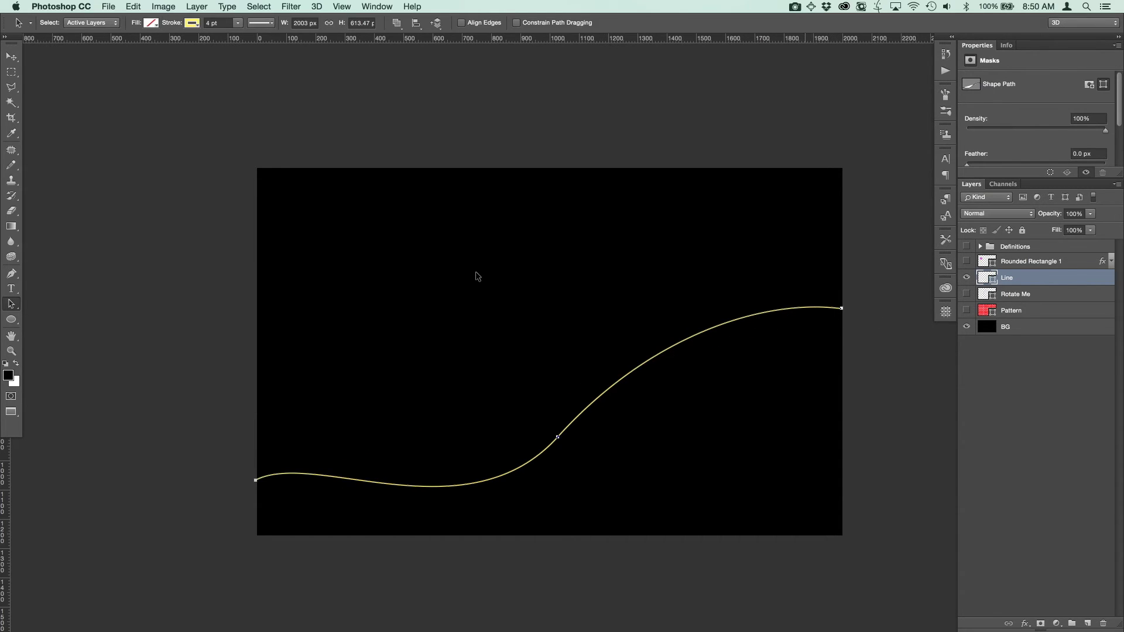
Step: With the Move tool, Free Transform a duplicate of the Line layer, anchored above the curve, rotating it slightly clockwise and shrinking it slightly
left_click(12, 56)
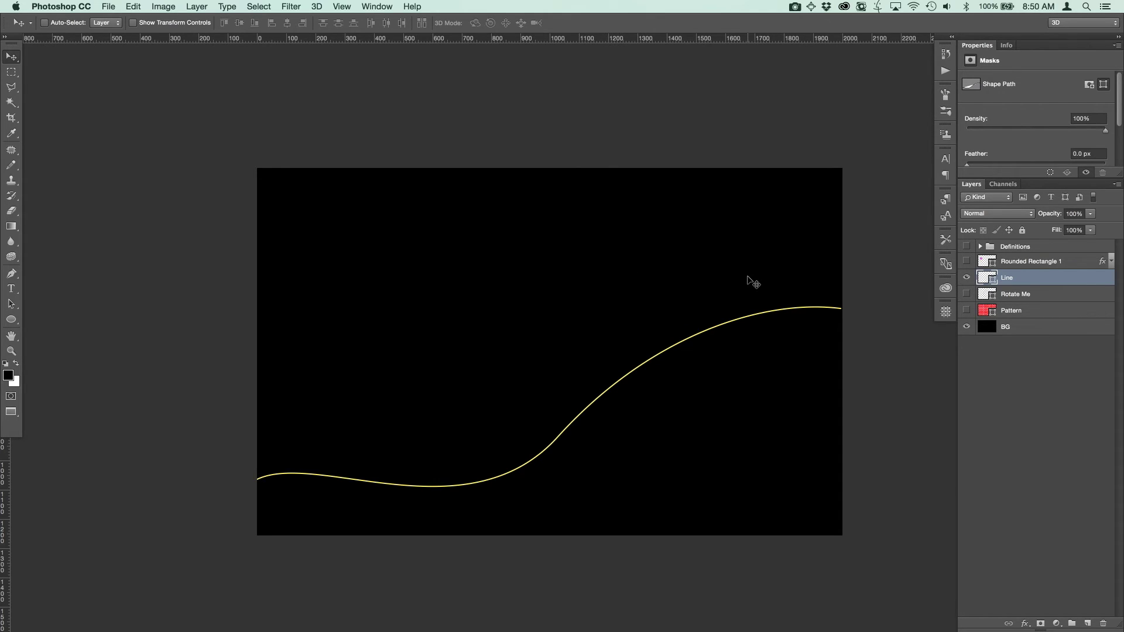
key("super+t")
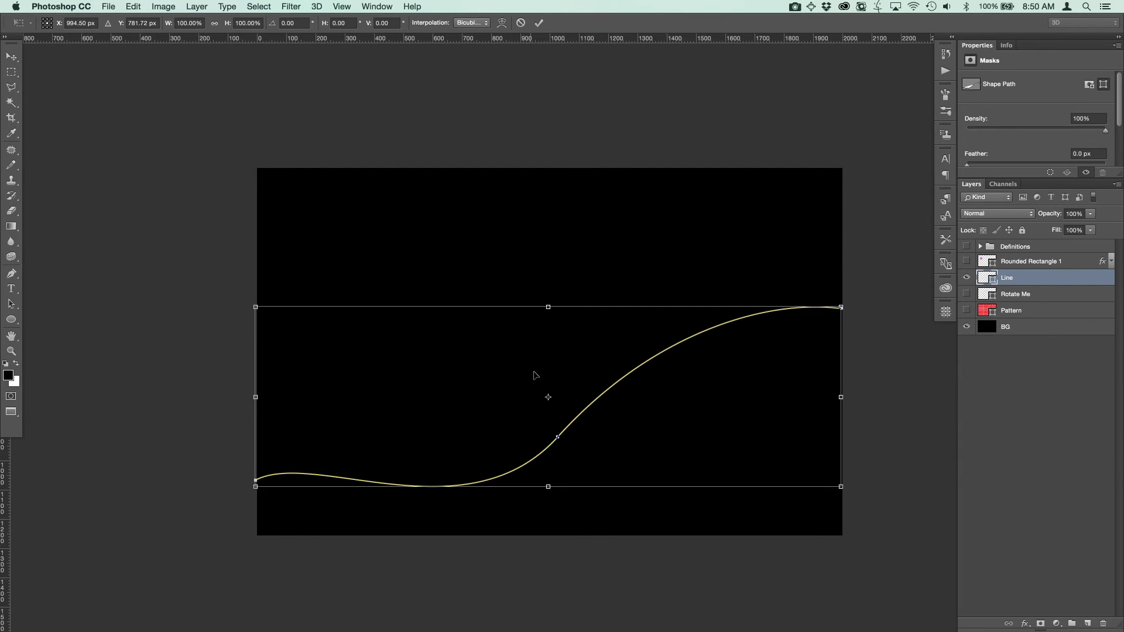
key("super+alt+t")
left_click(654, 282, "alt")
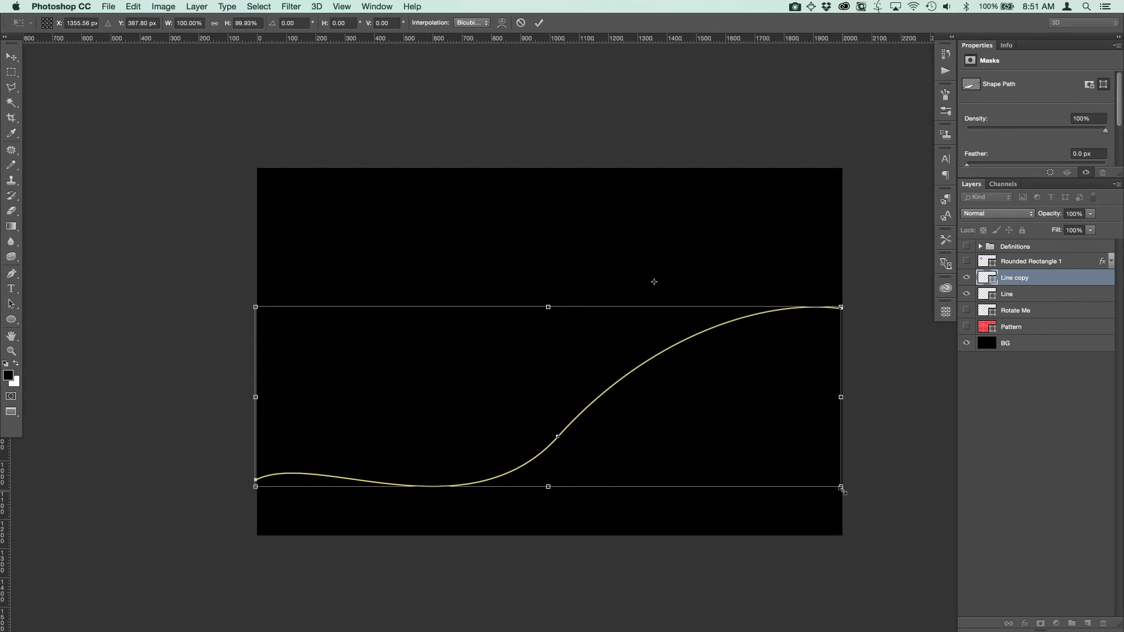
left_click_drag(843, 490, 851, 465)
key("Return")
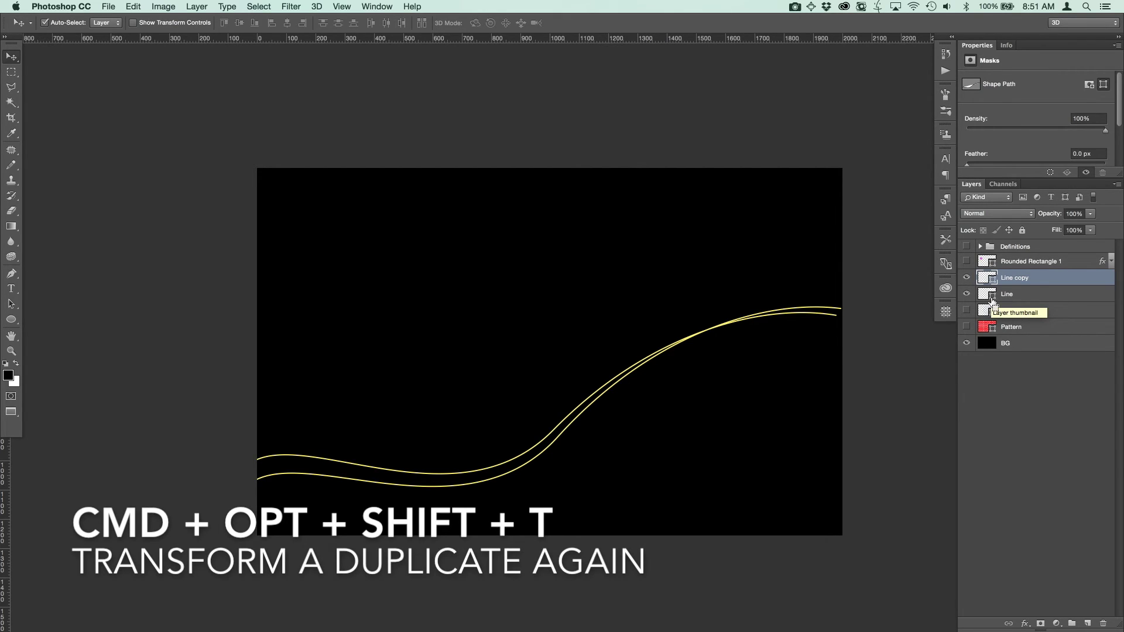
Step: Repeat the transform on duplicates of the line layer about 38 times to build a twisting fan of yellow lines
key("super+alt+shift+t")
key("super+alt+shift+t")
key("super+alt+shift+t")
key("super+alt+shift+t")
key("super+alt+shift+t")
key("super+alt+shift+t")
key("super+alt+shift+t")
key("super+alt+shift+t")
key("super+alt+shift+t")
key("super+alt+shift+t")
key("super+alt+shift+t")
key("super+alt+shift+t")
key("super+alt+shift+t")
key("super+alt+shift+t")
key("super+alt+shift+t")
key("super+alt+shift+t")
key("super+alt+shift+t")
key("super+alt+shift+t")
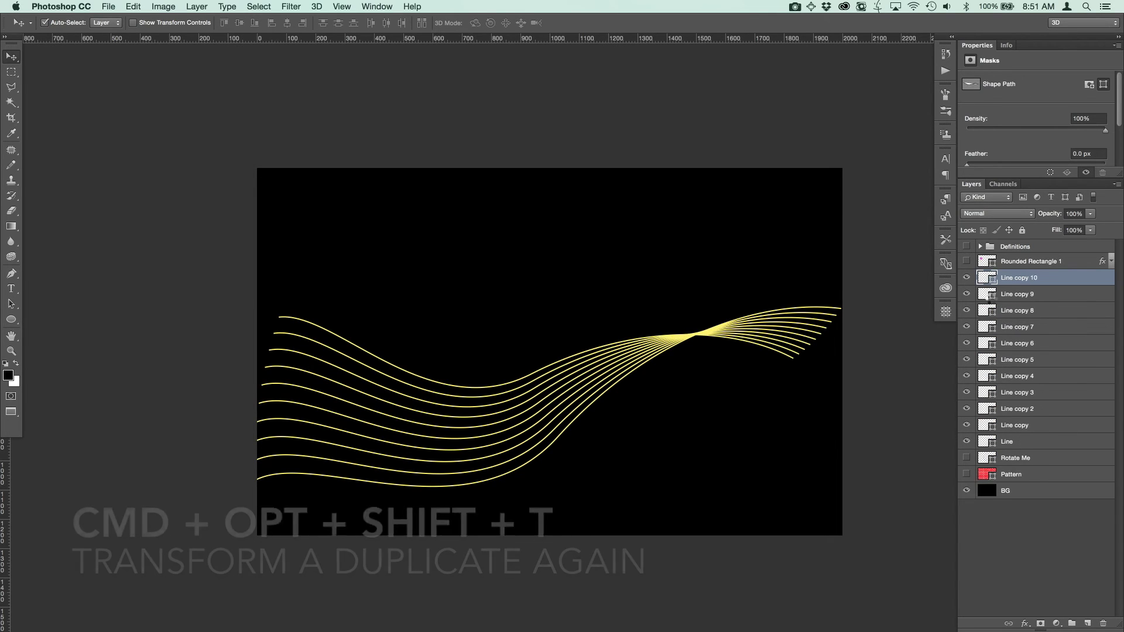
key("super+alt+shift+t")
key("super+alt+shift+t")
key("super+alt+shift+t")
key("super+alt+shift+t")
key("super+alt+shift+t")
key("super+alt+shift+t")
key("super+alt+shift+t")
key("super+alt+shift+t")
key("super+alt+shift+t")
key("super+alt+shift+t")
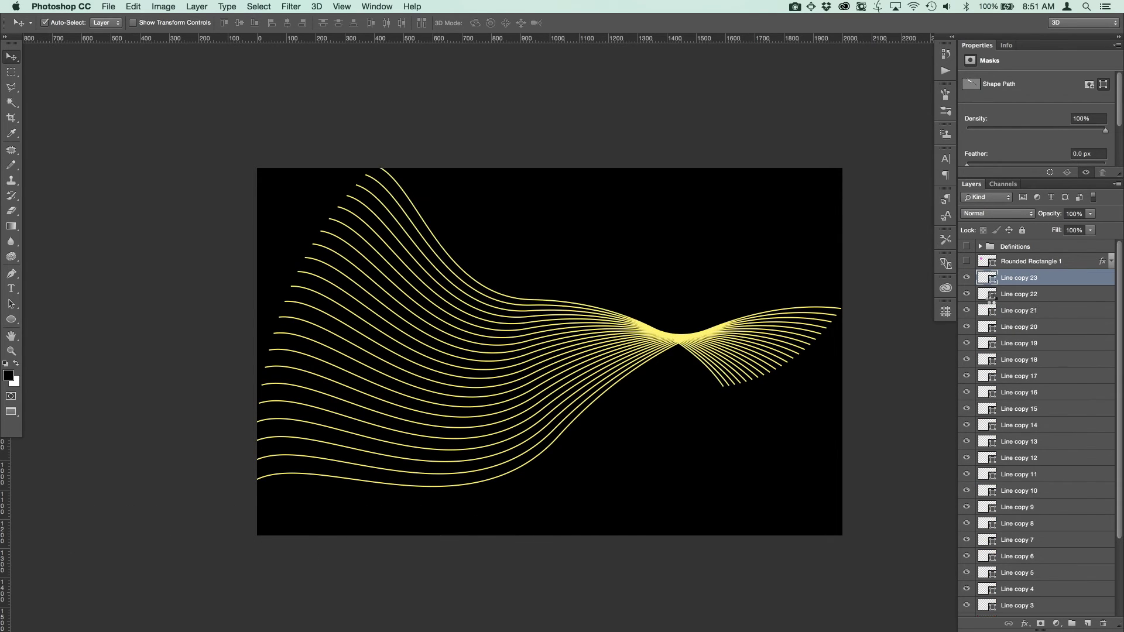
key("super+alt+shift+t")
key("super+alt+shift+t")
key("super+alt+shift+t")
key("super+alt+shift+t")
key("super+alt+shift+t")
key("super+alt+shift+t")
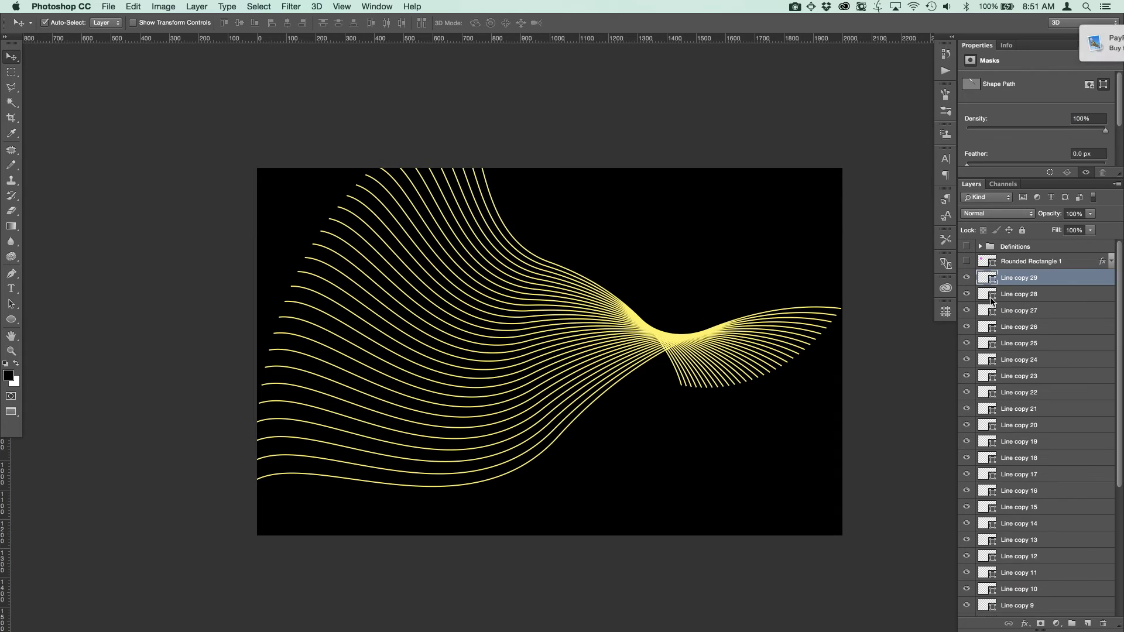
key("super+alt+shift+t")
key("super+alt+shift+t")
key("super+alt+shift+t")
key("super+alt+shift+t")
key("super+alt+shift+t")
key("super+alt+shift+t")
key("super+alt+shift+t")
key("super+alt+shift+t")
key("super+alt+shift+t")
key("super+alt+shift+t")
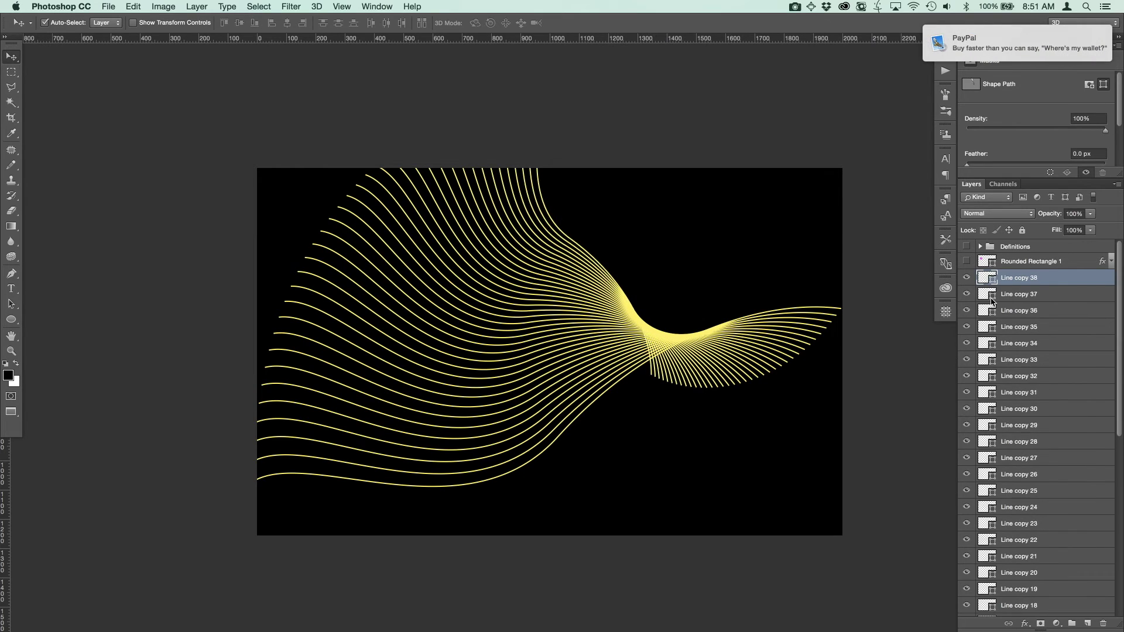
key("super+alt+shift+t")
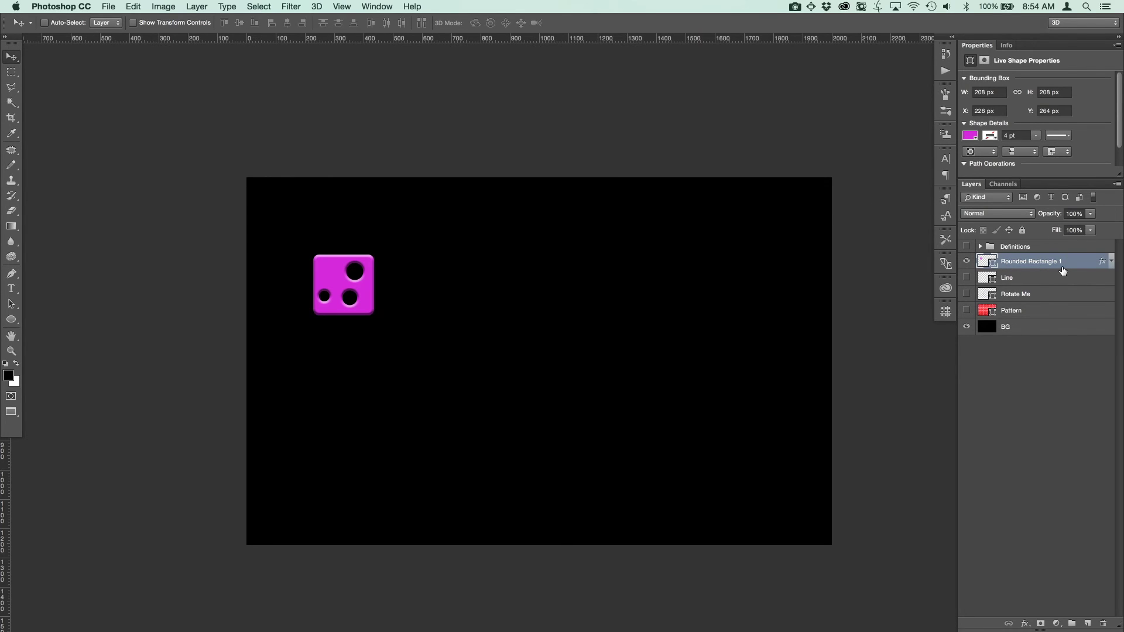
Step: Examine the layer effects of Rounded Rectangle 1 and its magenta shape up close
left_click(1111, 262)
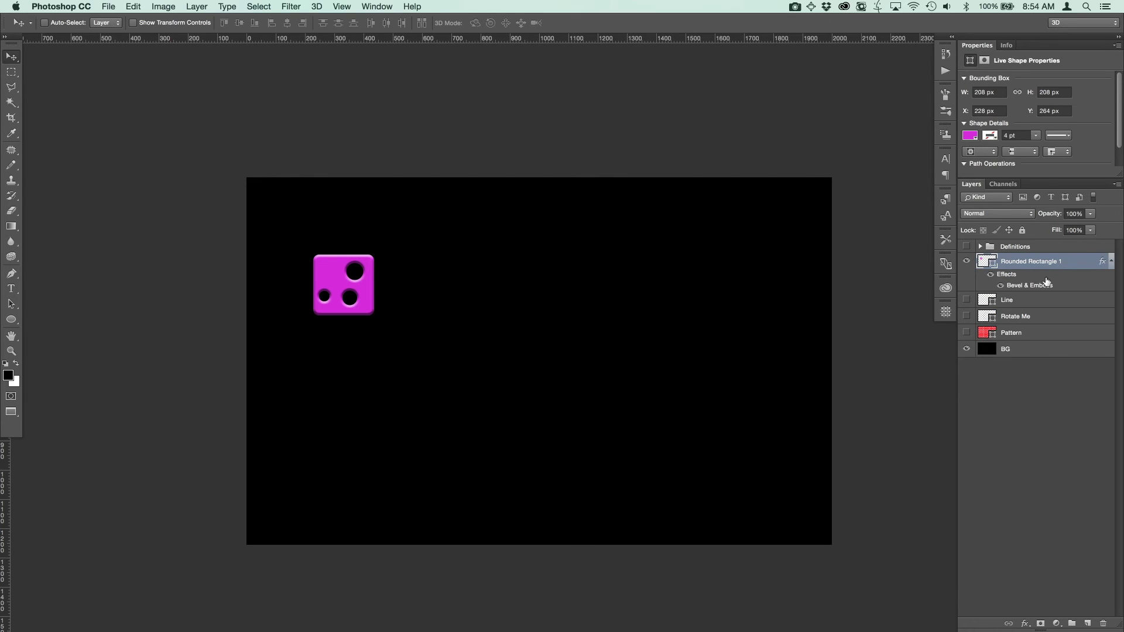
left_click(1111, 262)
key("super+equal")
key("super+equal")
key("super+equal")
key("super+equal")
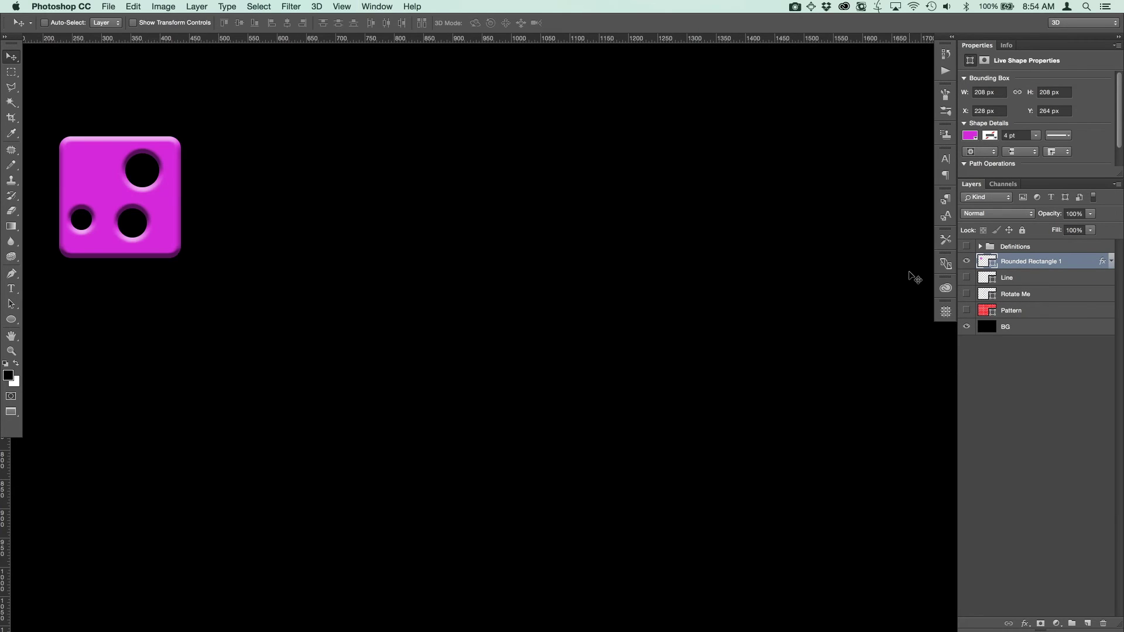
left_click_drag(362, 203, 672, 328)
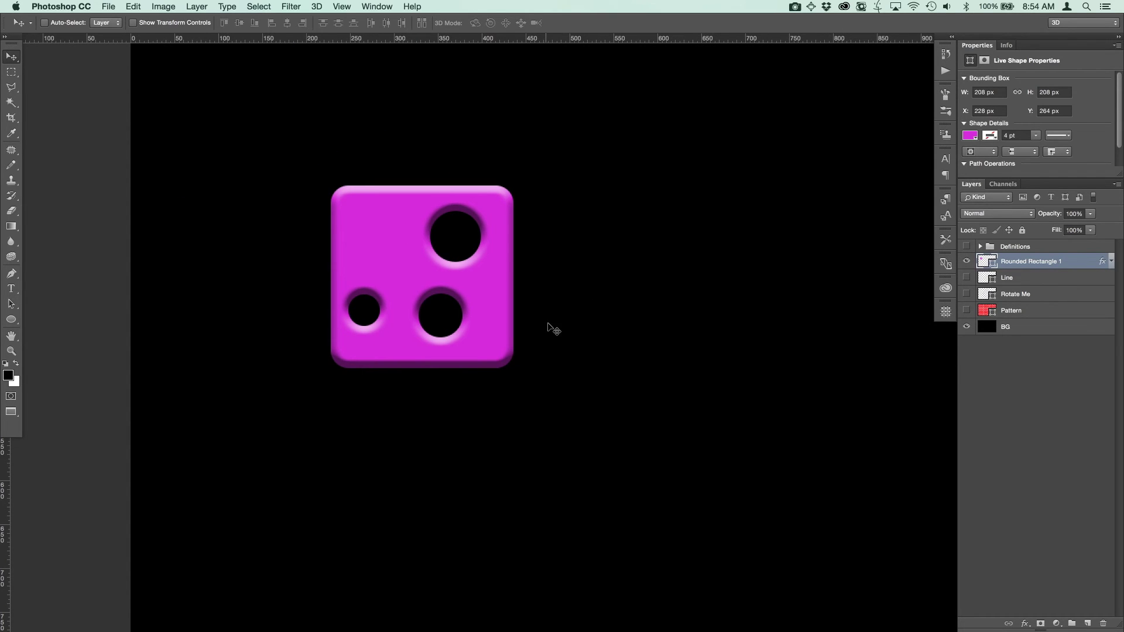
Step: Select all paths of the magenta shape and Free Transform a duplicate of them, moving it 1 px right and 1 px down
key("a")
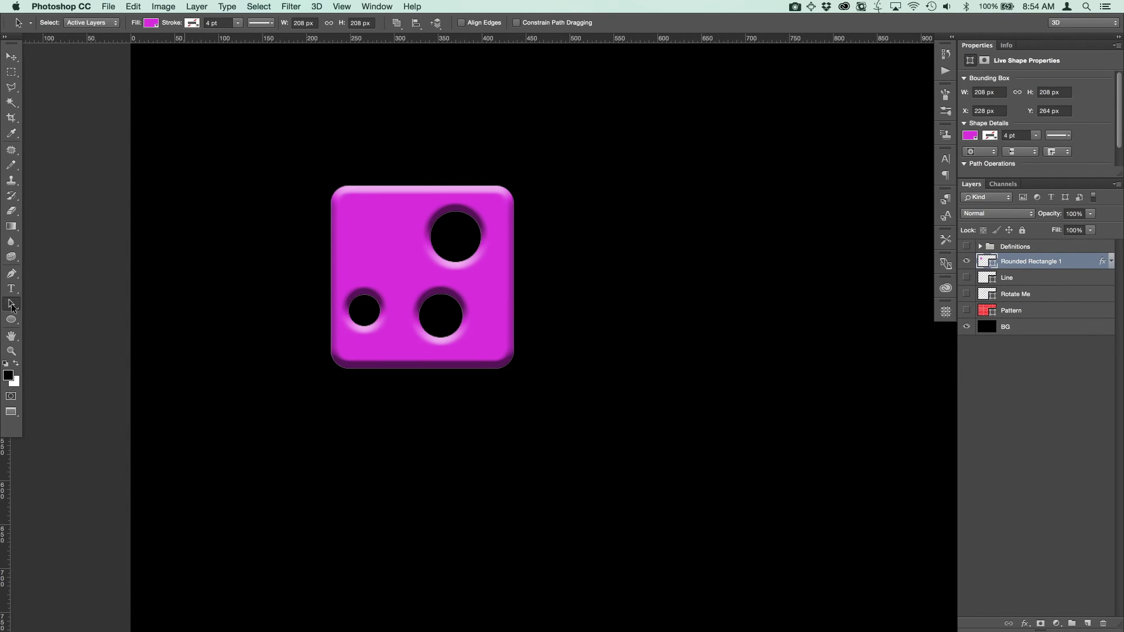
left_click_drag(393, 298, 279, 394)
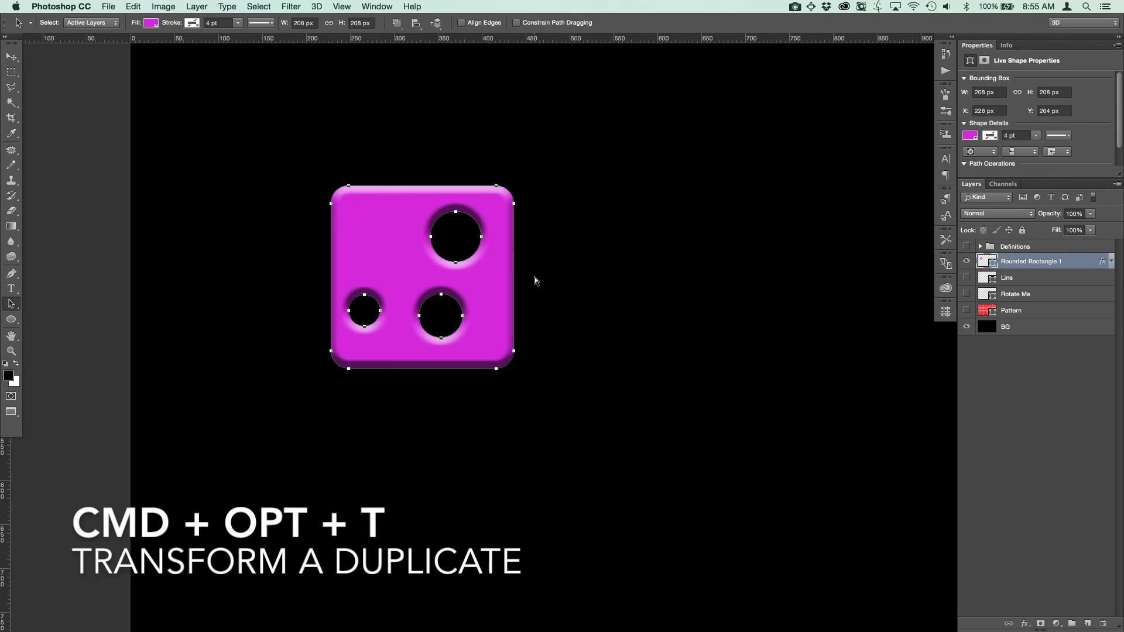
key("super+alt+t")
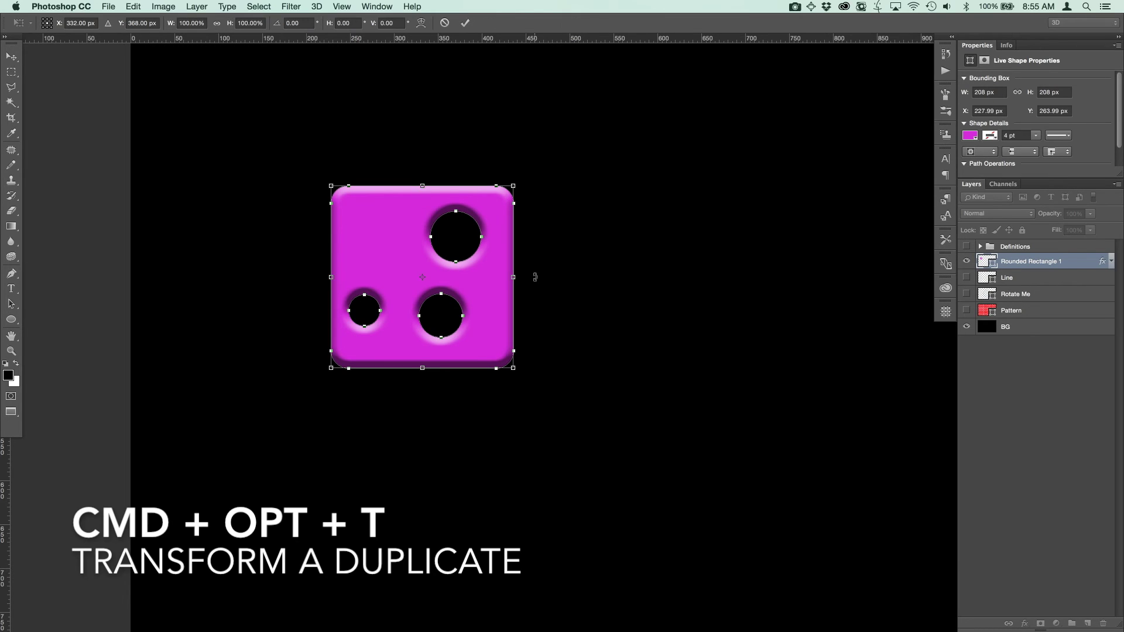
key("Down")
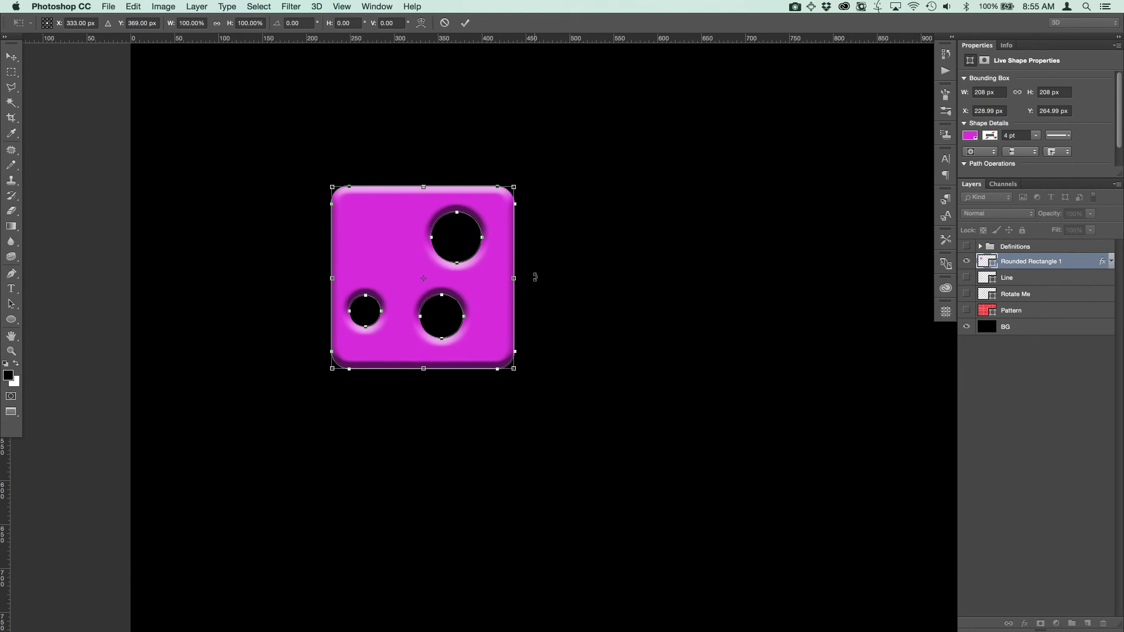
key("Return")
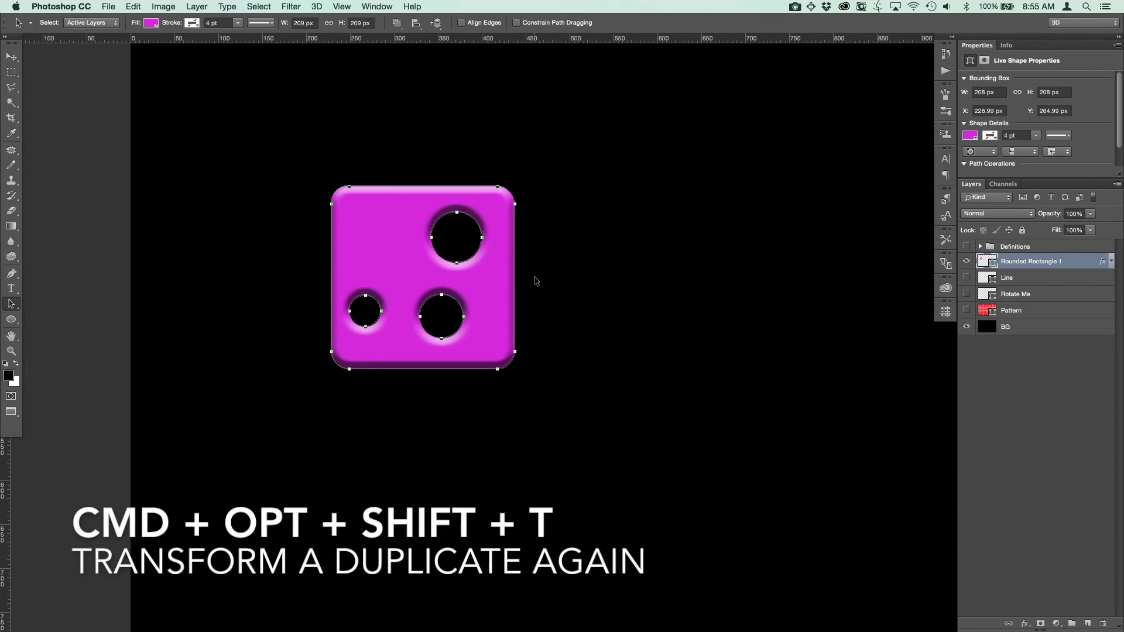
Step: Repeat the transform on duplicates of the magenta shape's paths ten times to thicken it diagonally, and deselect the paths
key("super+alt+shift+t")
key("super+alt+shift+t")
key("super+alt+shift+t")
key("super+alt+shift+t")
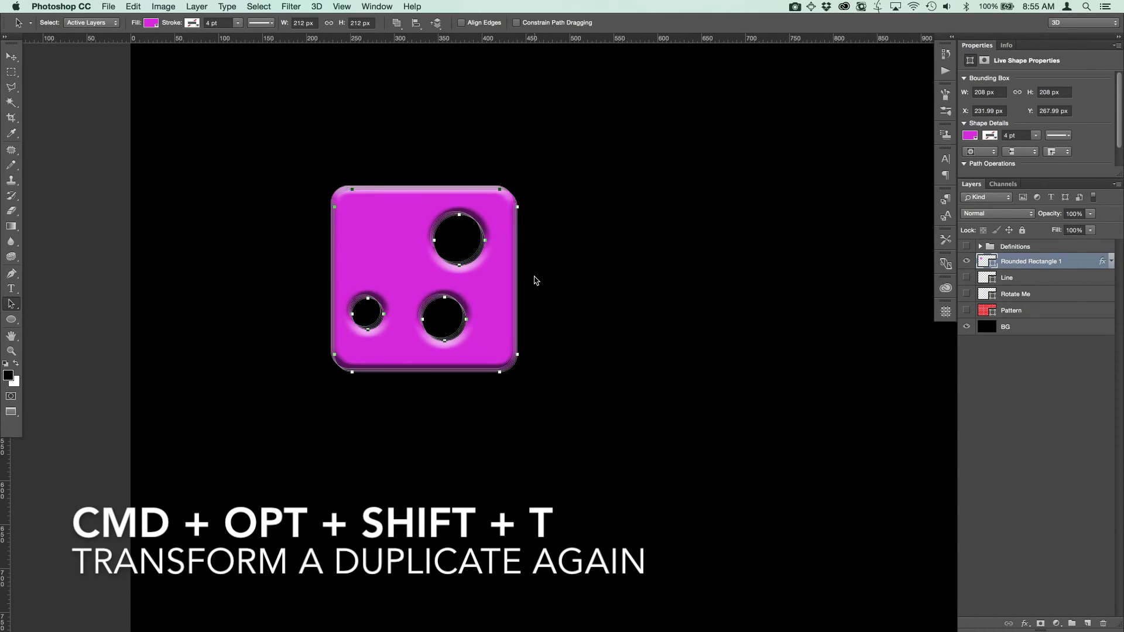
key("super+alt+shift+t")
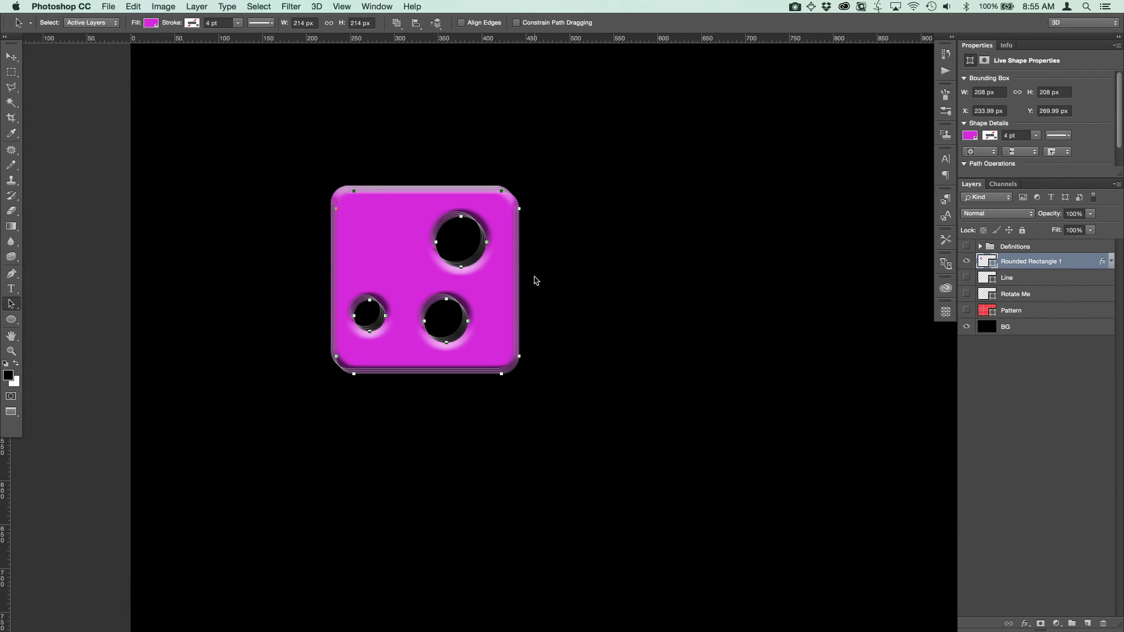
key("super+alt+shift+t")
key("super+alt+shift+t")
key("super+alt+shift+t")
key("super+alt+shift+t")
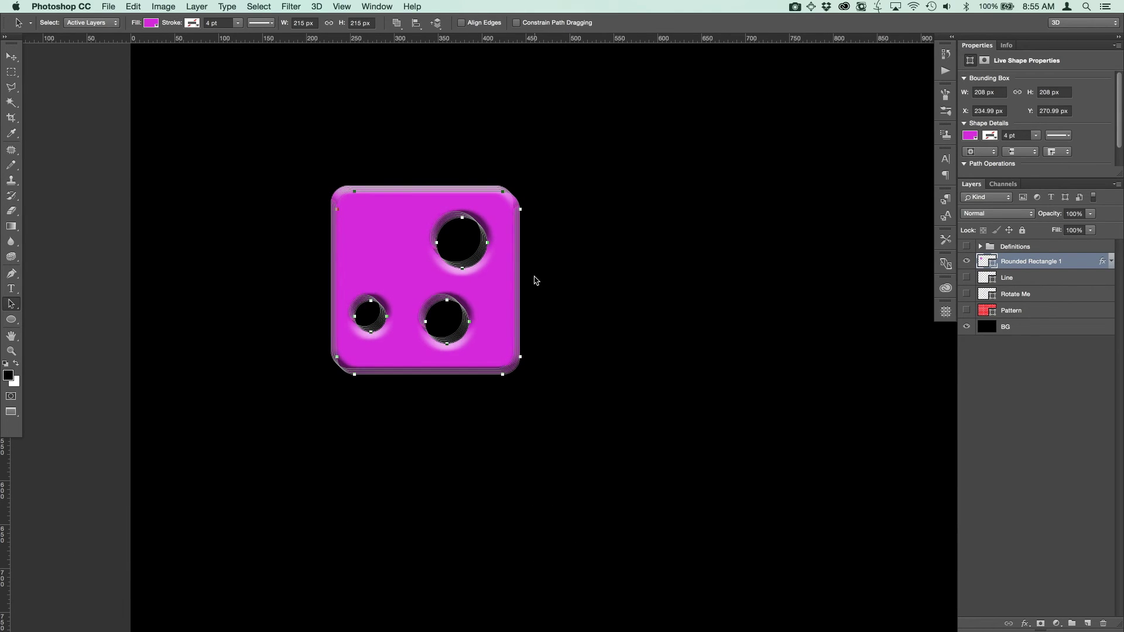
key("super+alt+shift+t")
key("Return")
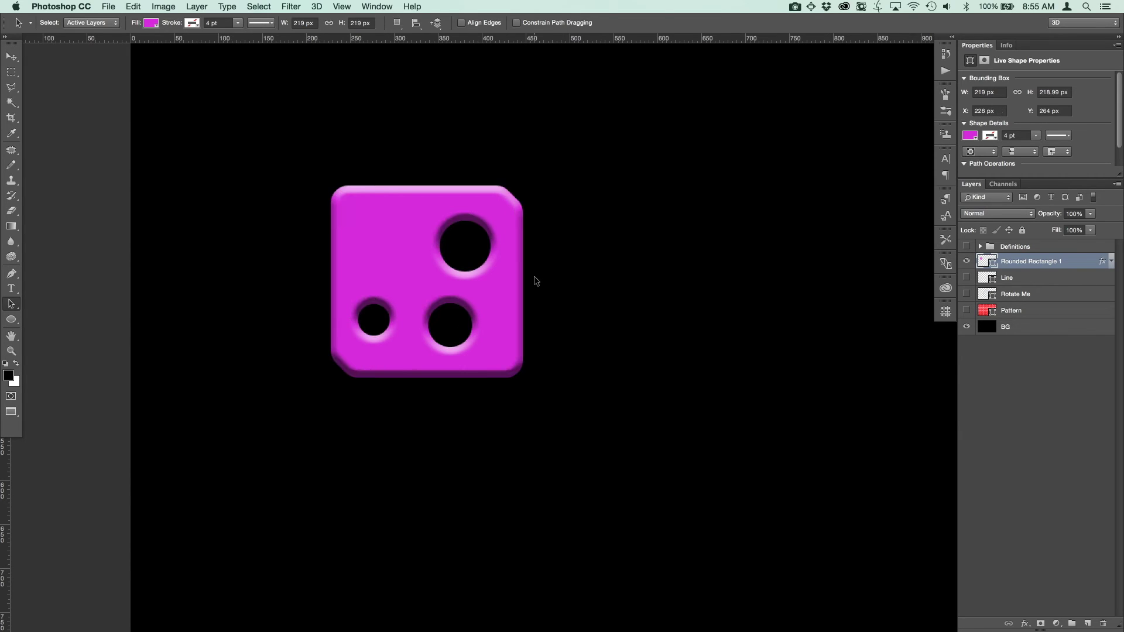
Step: Examine the corners of the stacked magenta shape up close, selecting its frontmost rounded rectangle path
key("super+equal")
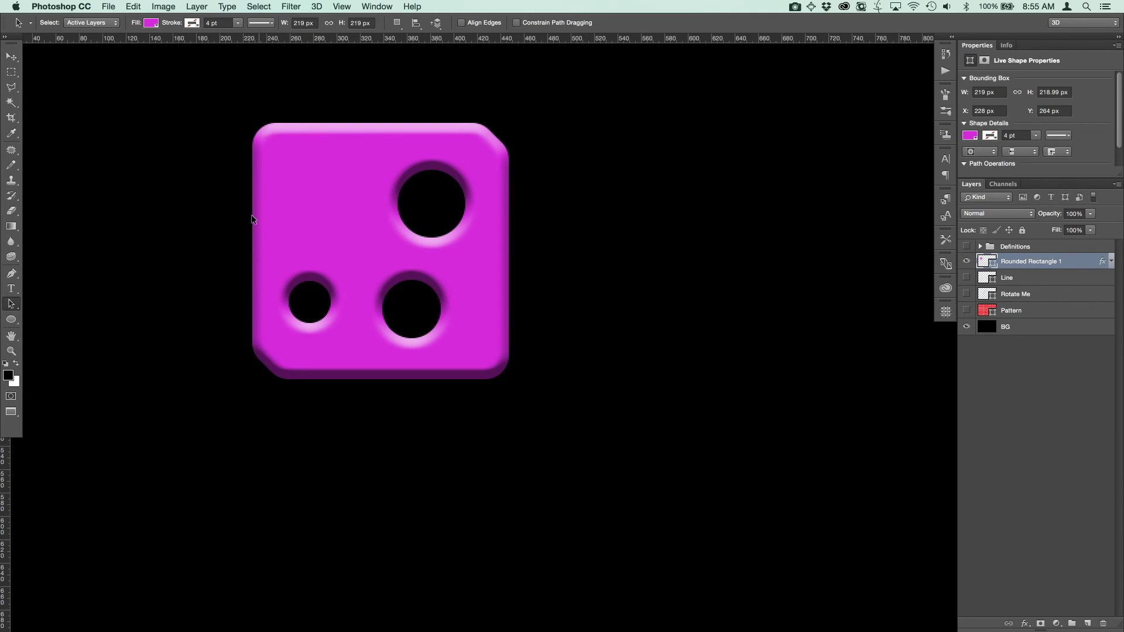
left_click(493, 141)
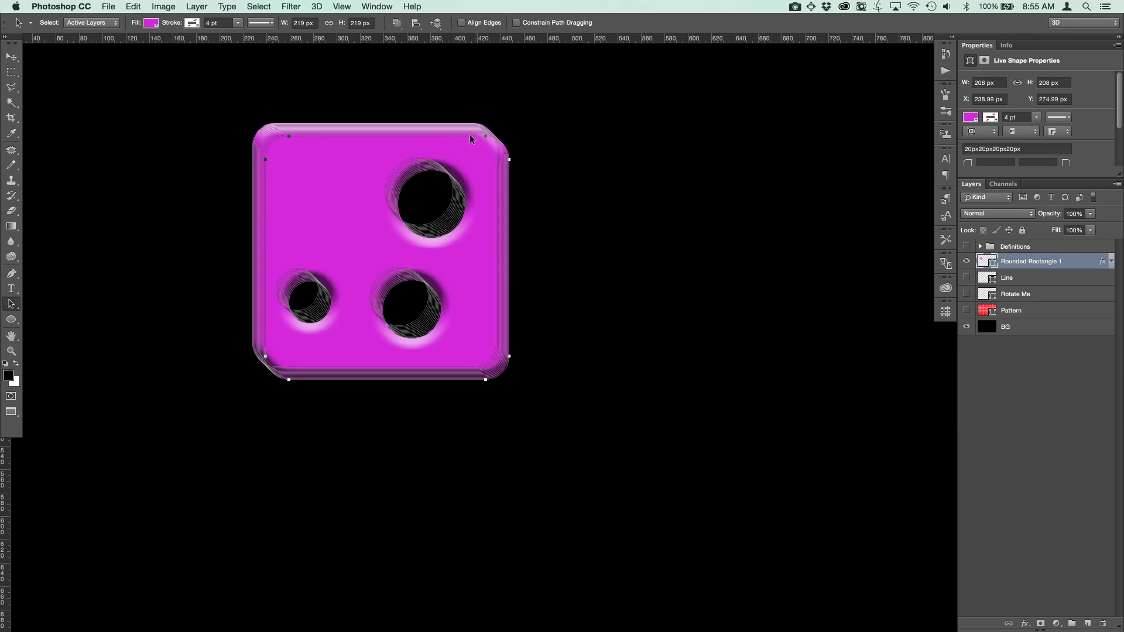
key("super+z")
key("shift+super+z")
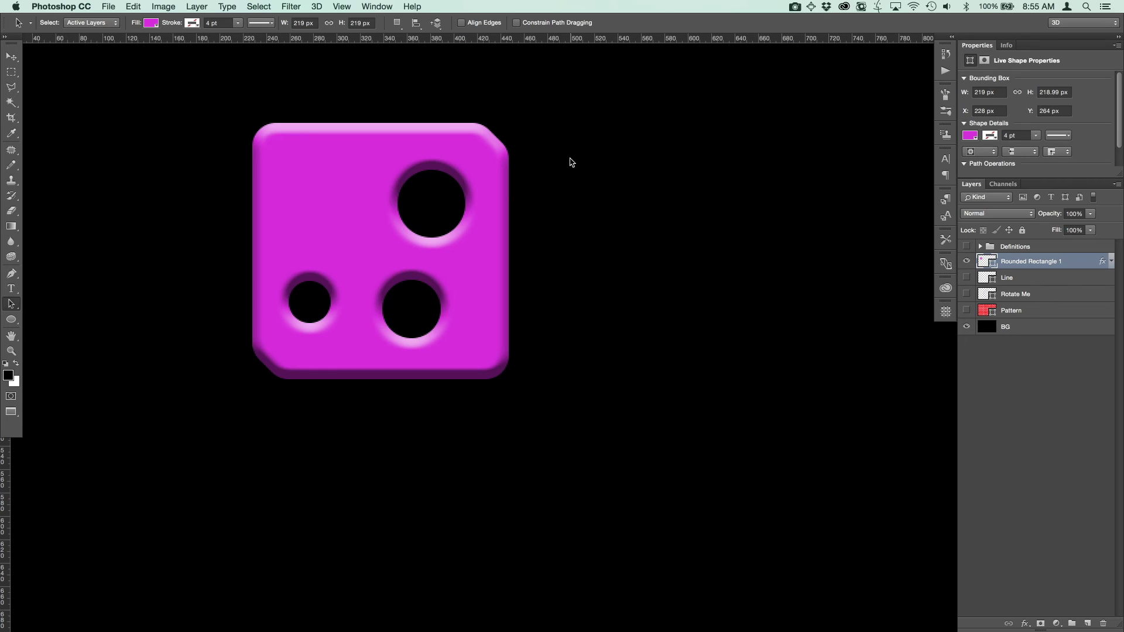
Step: Undo all the repeated duplicates of the magenta shape's paths and reselect the Rounded Rectangle 1 layer
key("super+z")
key("super+alt+z")
key("super+alt+z")
key("super+alt+z")
key("super+alt+z")
key("super+alt+z")
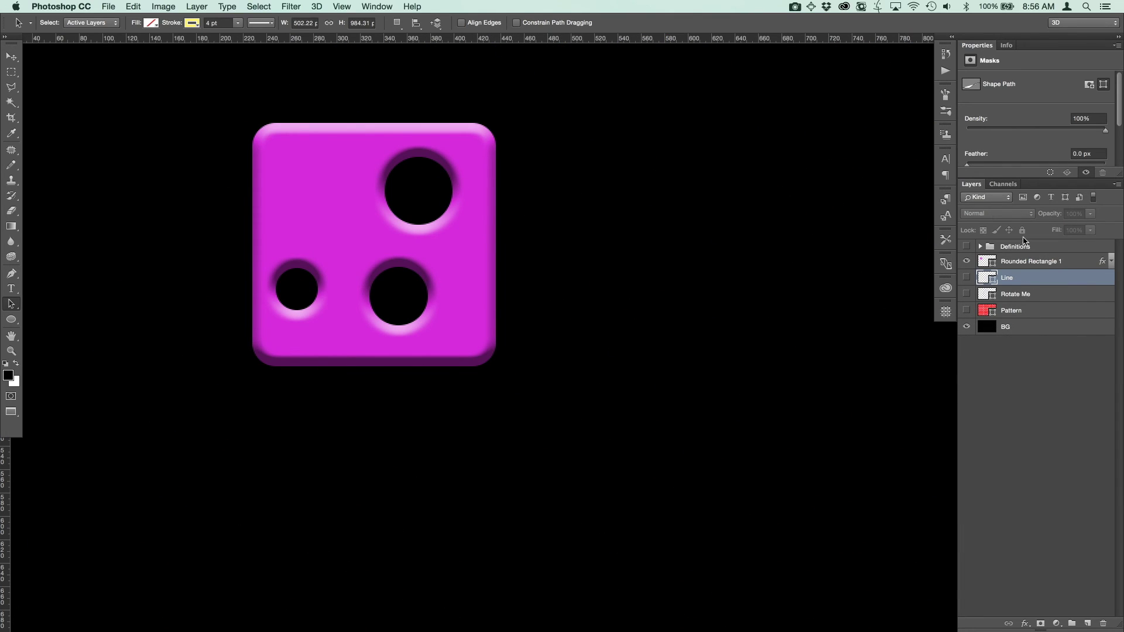
left_click(1025, 262)
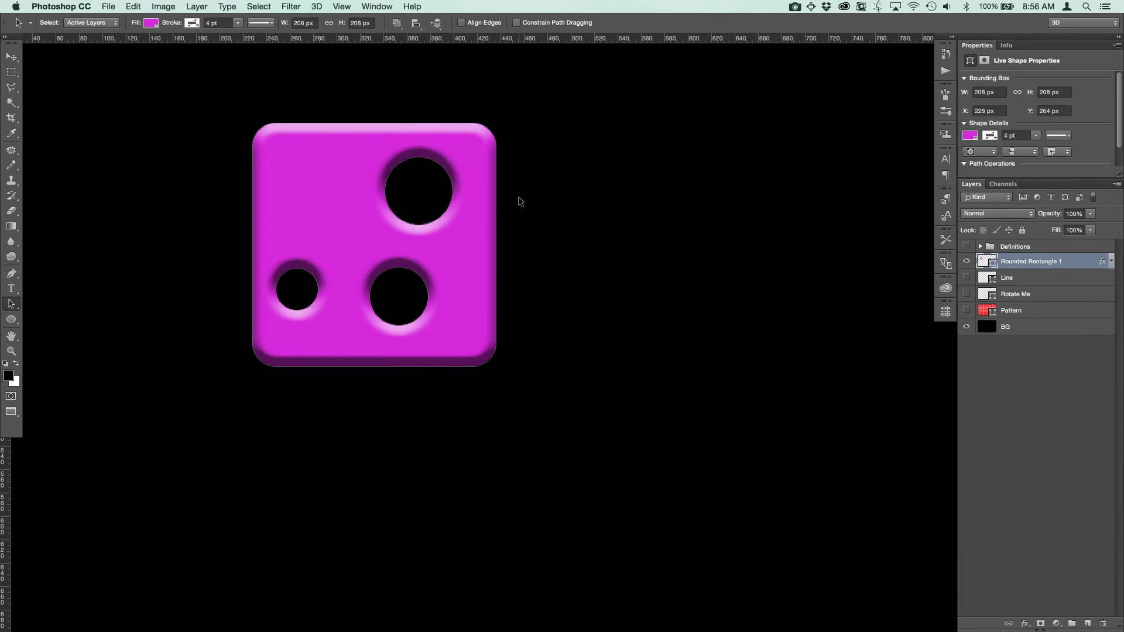
Step: Free Transform a duplicate of the whole Rounded Rectangle 1 layer, moving it 1 px right and 1 px down
left_click(12, 56)
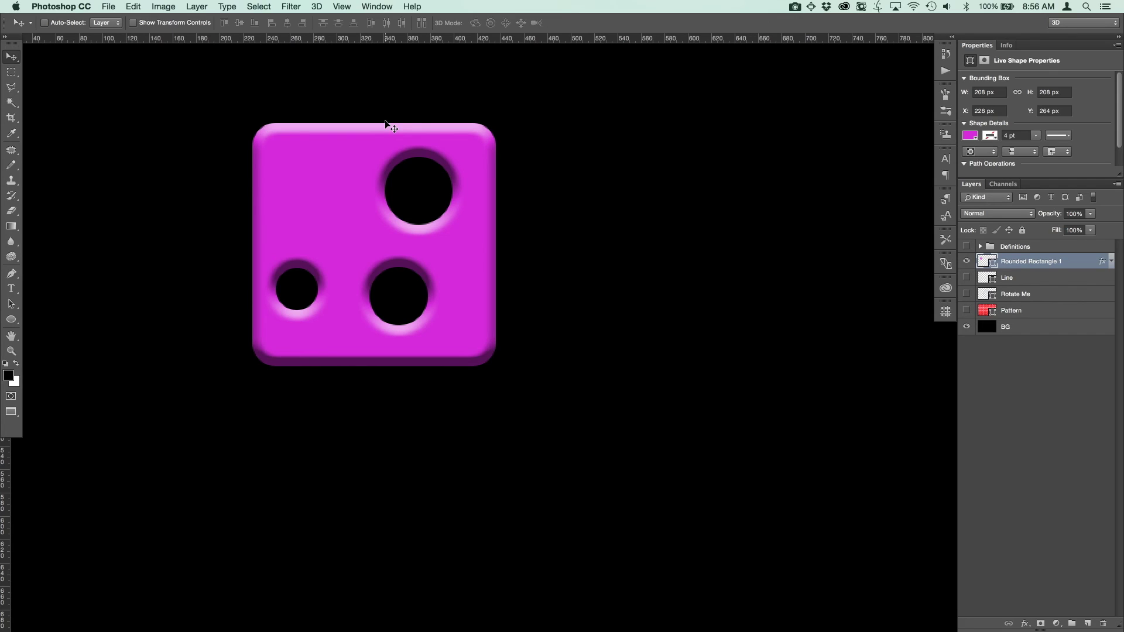
key("super+alt+t")
key("Right")
key("Down")
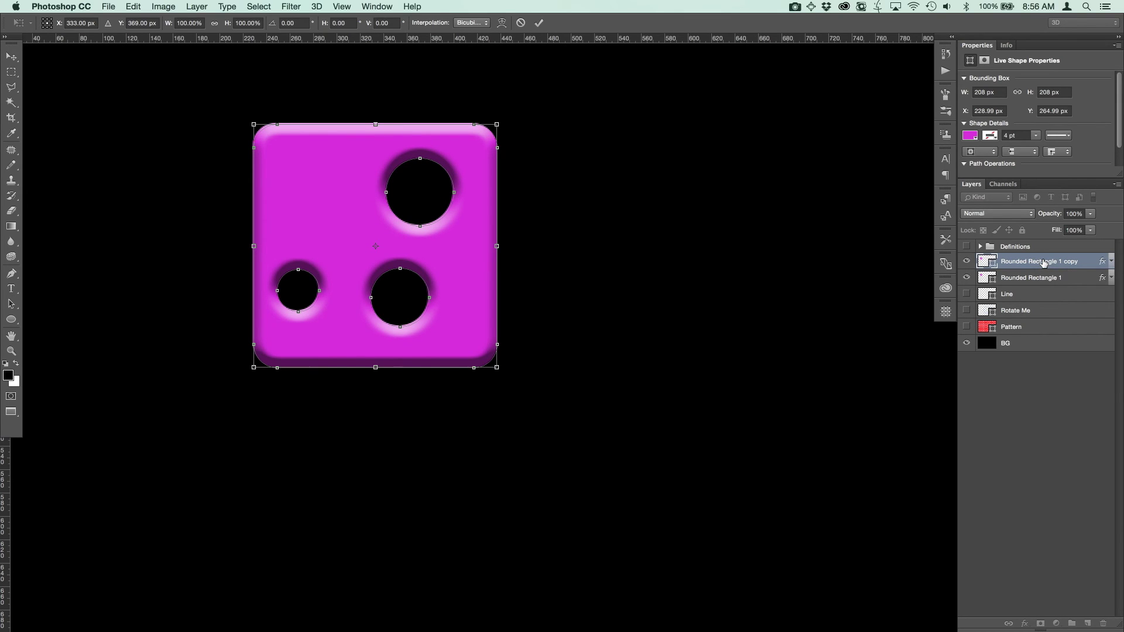
key("Return")
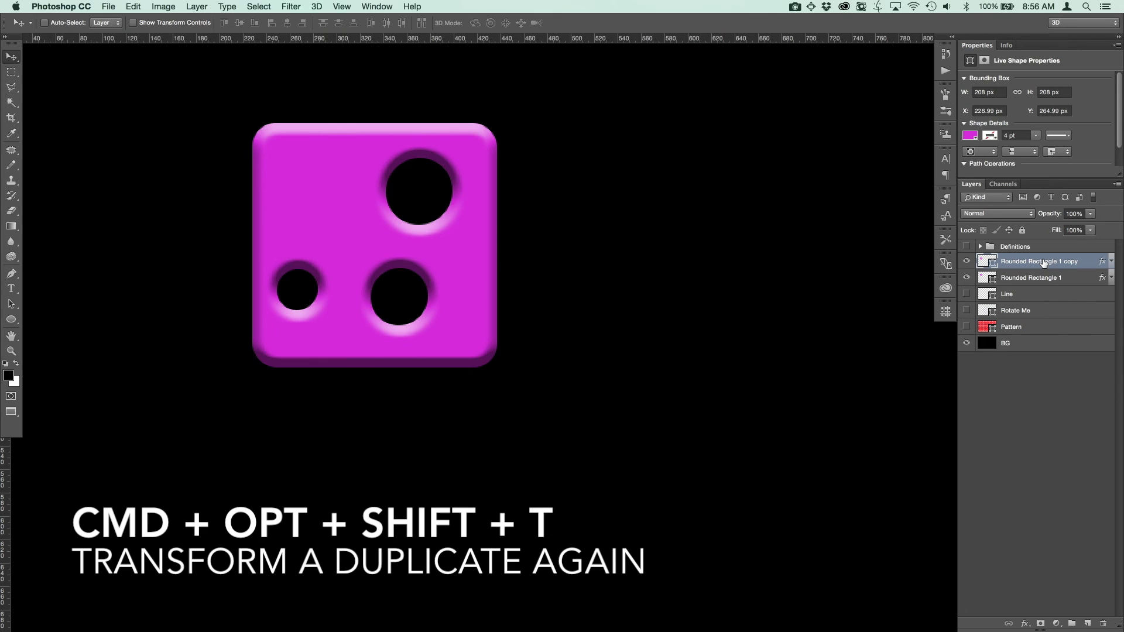
Step: Repeat the transform on new duplicates of the Rounded Rectangle 1 layer 27 times to extrude the shape diagonally
key("super+alt+shift+t")
key("super+alt+shift+t")
key("super+alt+shift+t")
key("super+alt+shift+t")
key("super+alt+shift+t")
key("super+alt+shift+t")
key("super+alt+shift+t")
key("super+alt+shift+t")
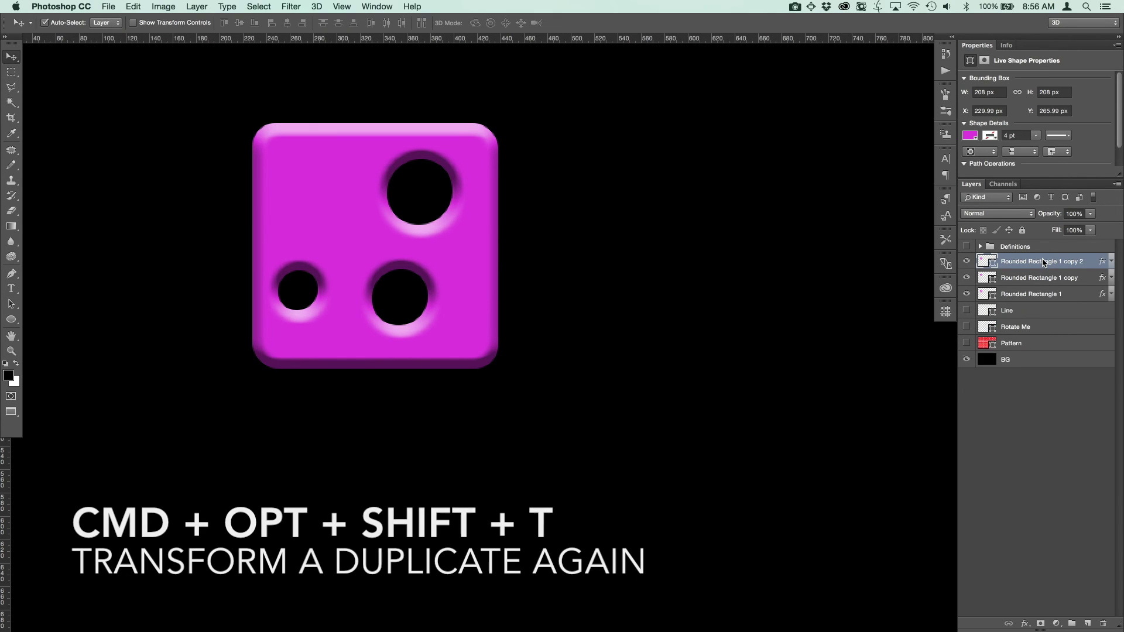
key("super+alt+shift+t")
key("super+alt+shift+t")
key("super+alt+shift+t")
key("super+alt+shift+t")
key("super+alt+shift+t")
key("super+alt+shift+t")
key("super+alt+shift+t")
key("super+alt+shift+t")
key("super+alt+shift+t")
key("super+alt+shift+t")
key("super+alt+shift+t")
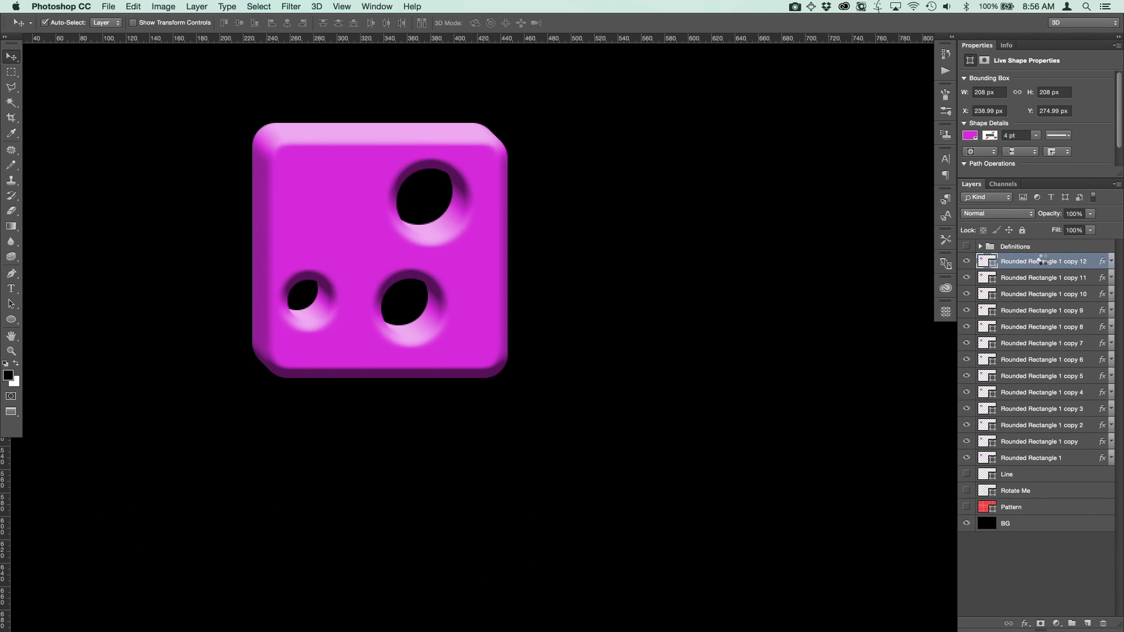
key("super+alt+shift+t")
key("super+alt+shift+t")
key("super+alt+shift+t")
key("super+alt+shift+t")
key("super+alt+shift+t")
key("super+alt+shift+t")
key("super+alt+shift+t")
key("super+alt+shift+t")
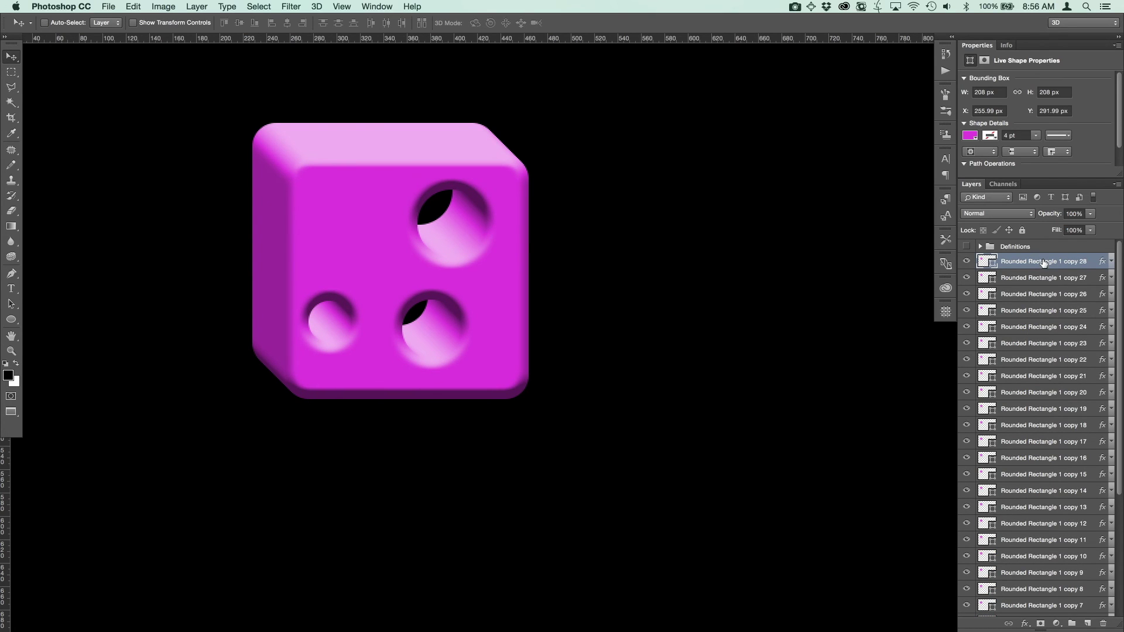
Step: Select all the Rounded Rectangle 1 layers, from copy 28 down to the original, and reverse their stacking order
key("super+minus")
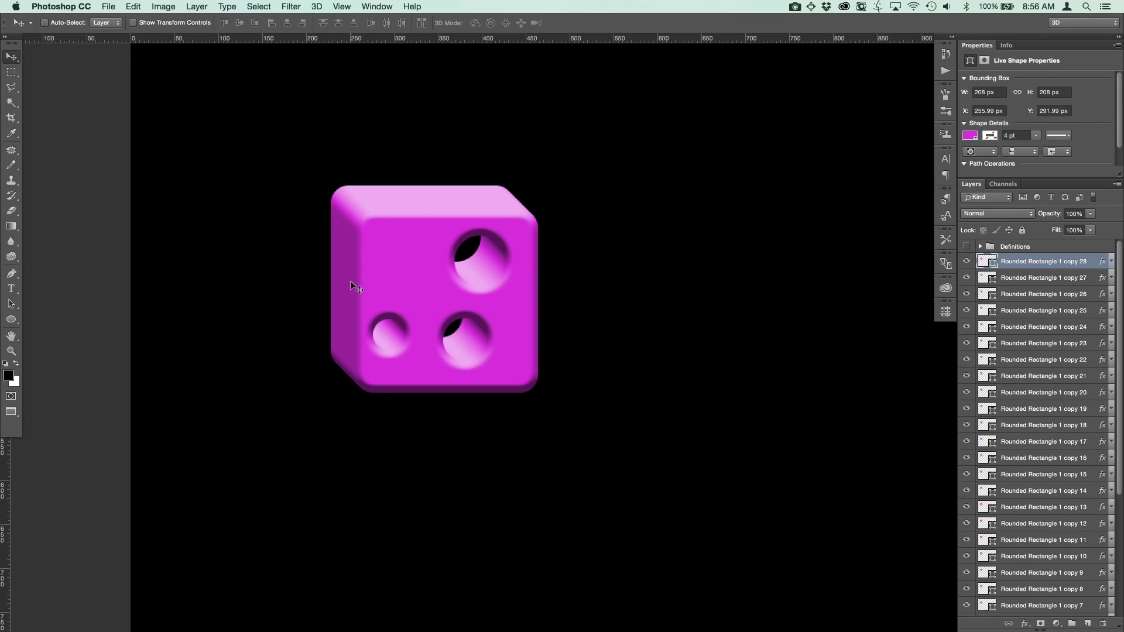
key("super+minus")
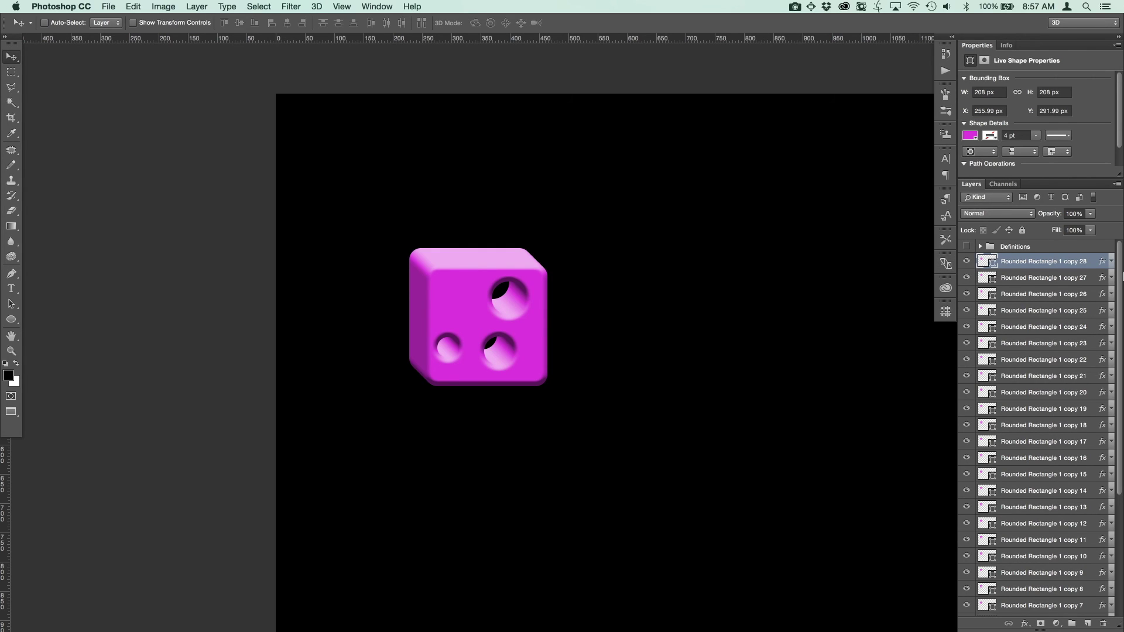
scroll(1095, 284, "down", 5)
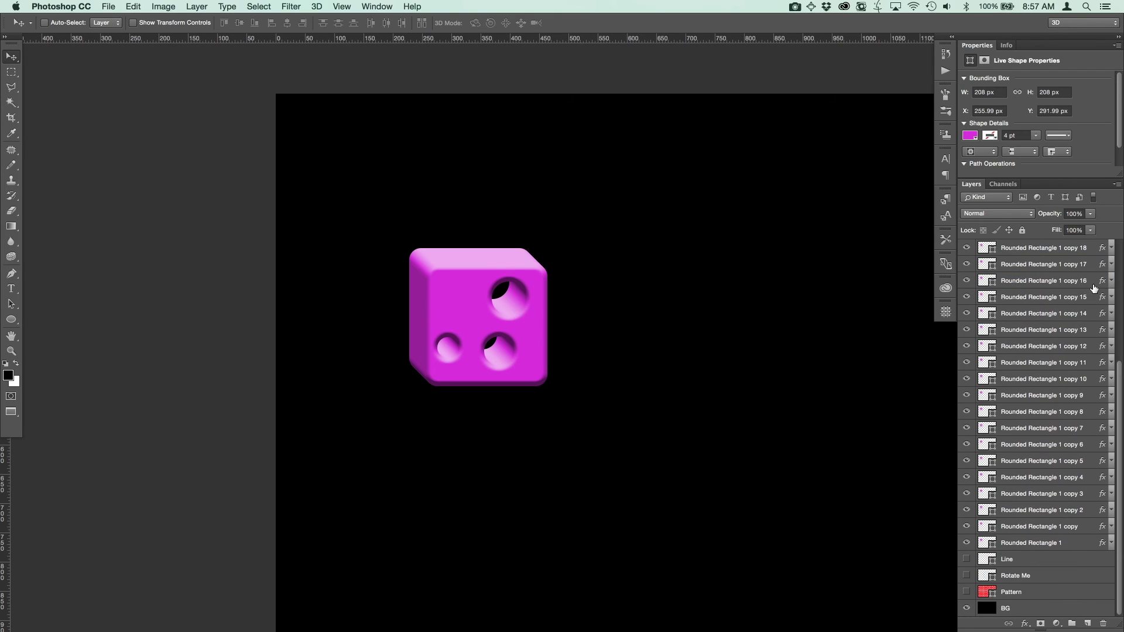
left_click(1029, 543, "shift")
left_click(163, 7)
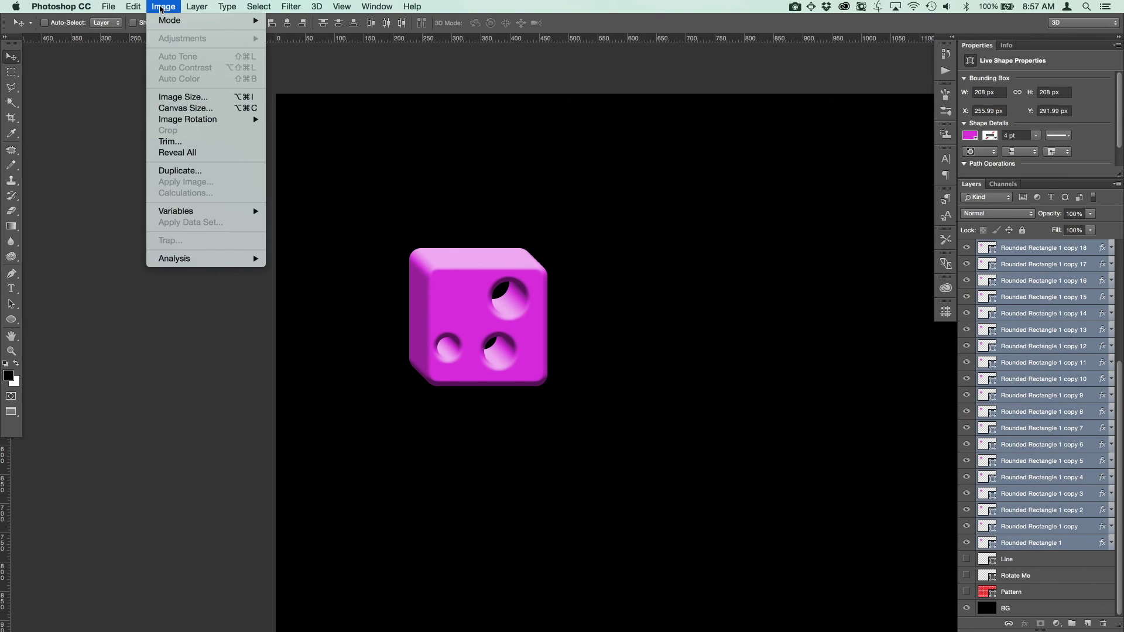
mouse_move(196, 6)
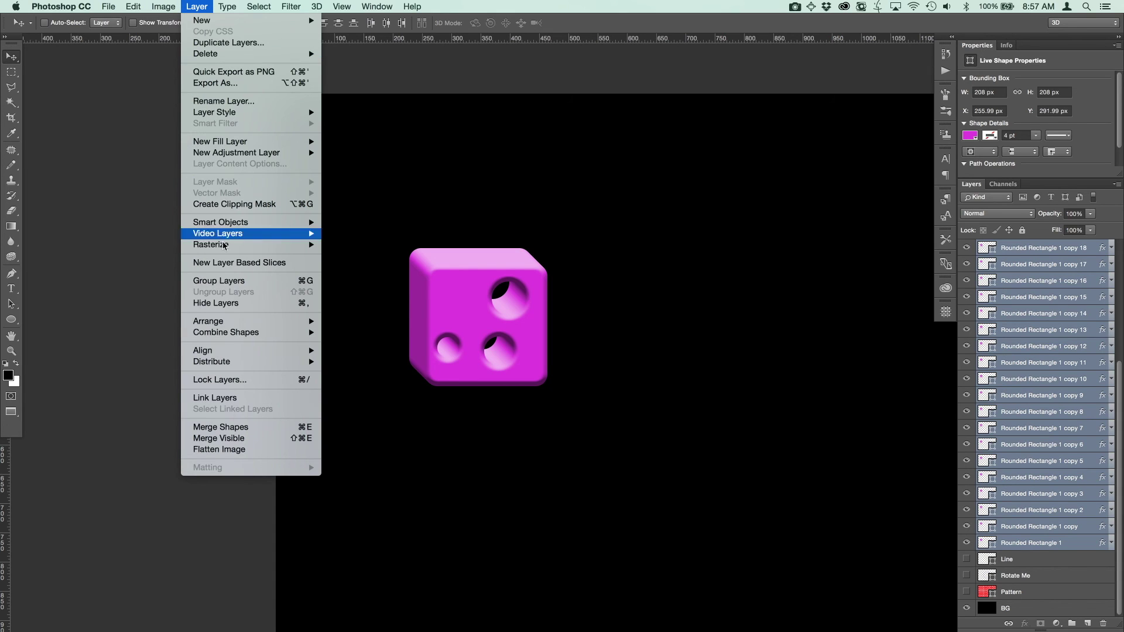
mouse_move(237, 326)
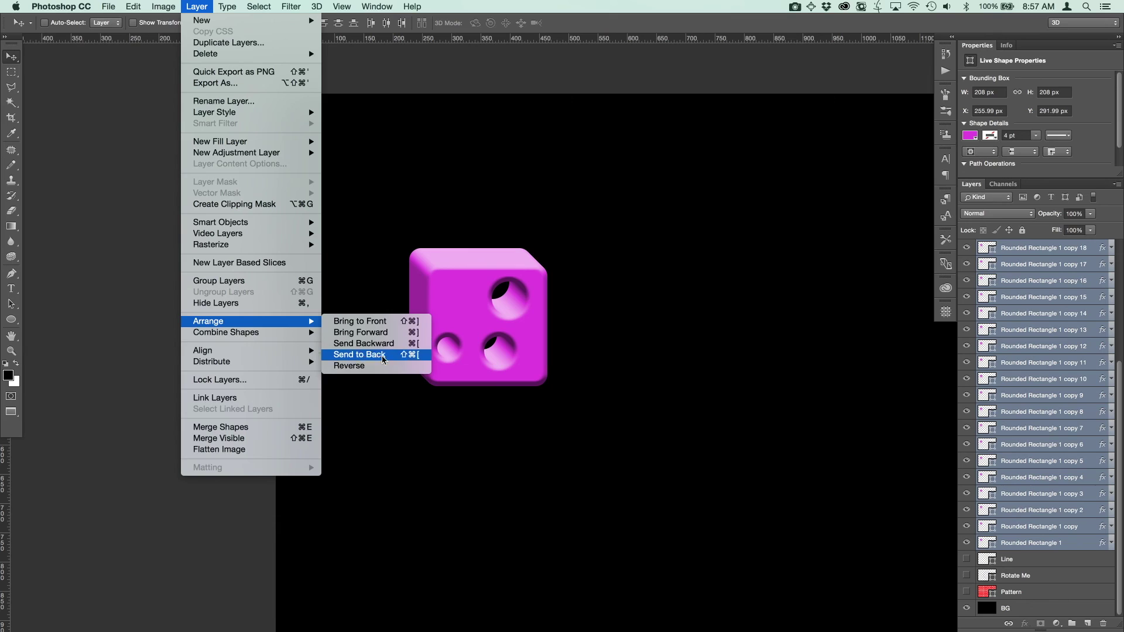
left_click(378, 367)
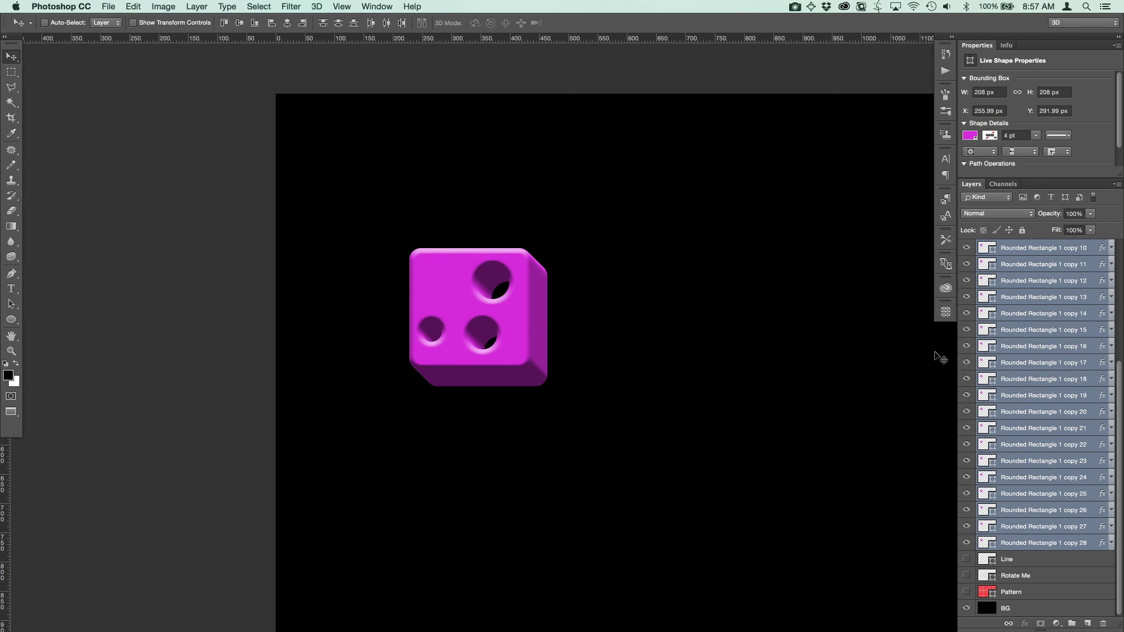
Step: Show the Definitions layer group and bring its whole list of transform shortcuts into view
scroll(1075, 354, "up", 5)
left_click(966, 246)
key("super+minus")
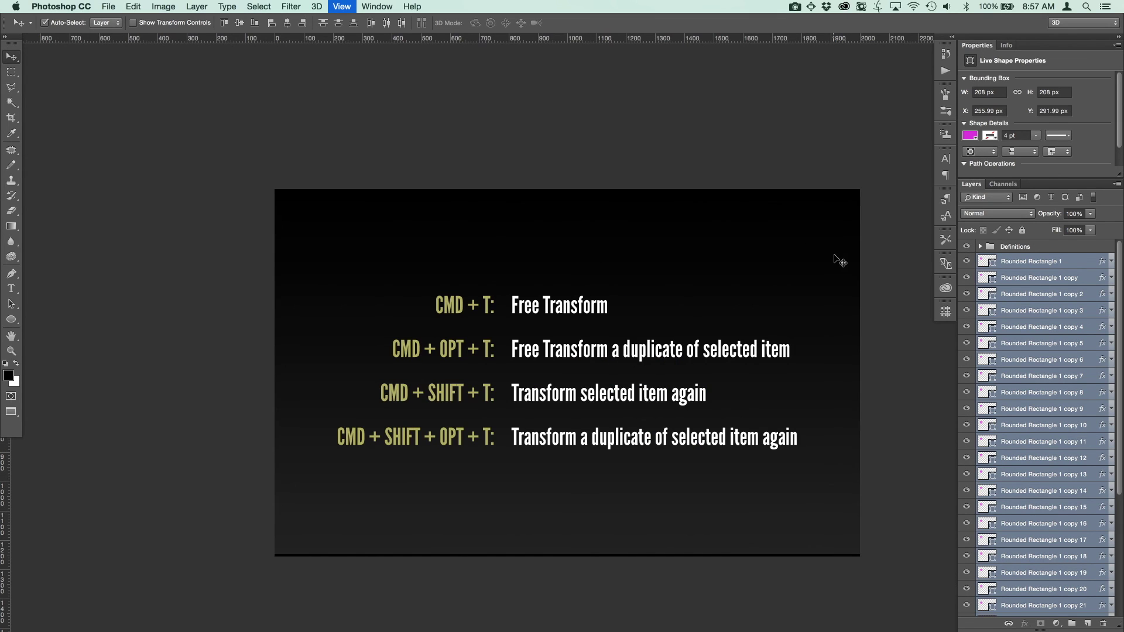
left_click_drag(777, 296, 778, 274)
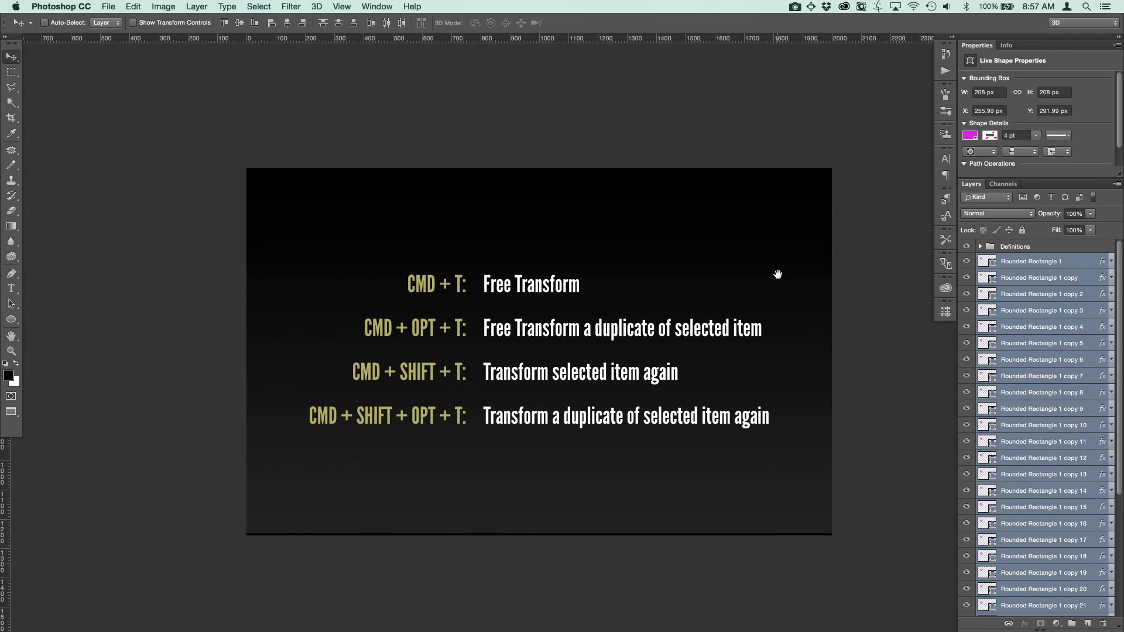